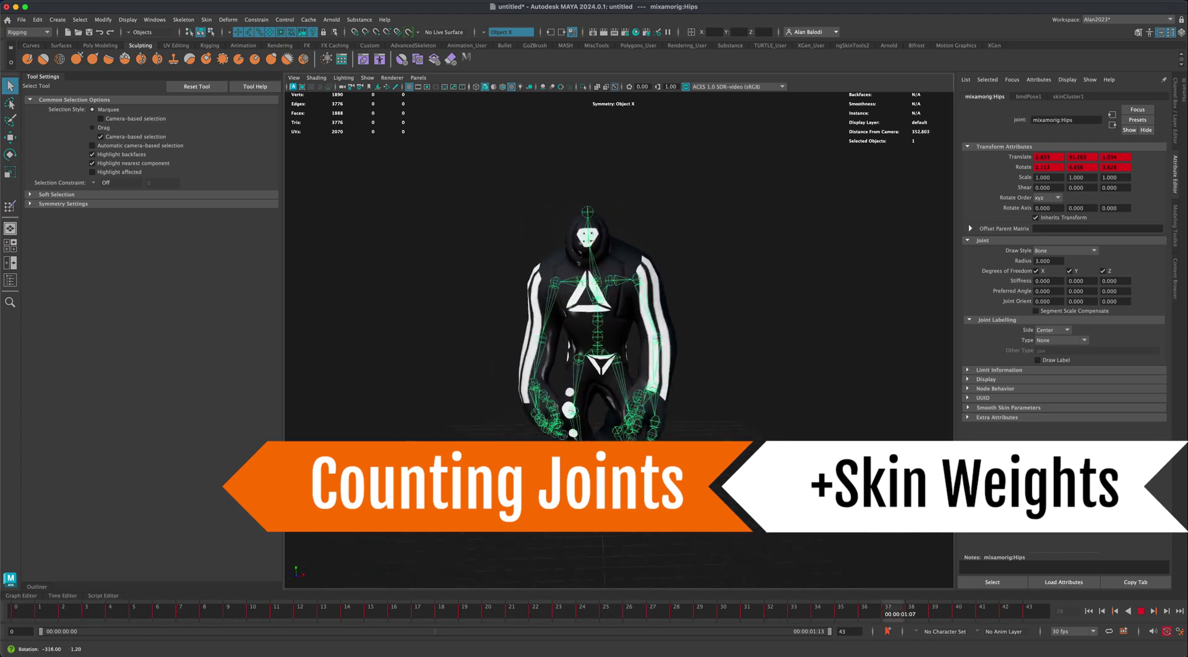
# - Orbit the viewport around the walking character to view it from several sides
pyautogui.keyDown('alt'); pyautogui.moveTo(711, 498); pyautogui.dragTo(536, 511); pyautogui.keyUp('alt')
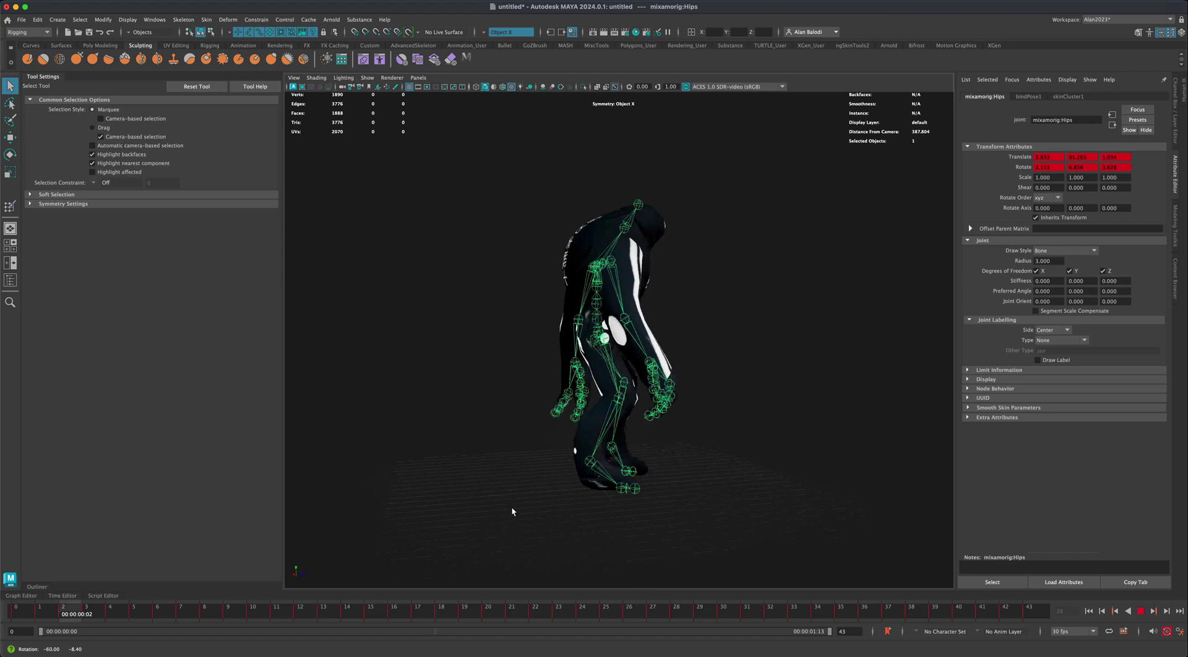
pyautogui.moveTo(442, 511)
pyautogui.keyDown('alt'); pyautogui.mouseDown()
pyautogui.moveTo(473, 510)
pyautogui.moveTo(446, 515)
pyautogui.mouseUp(); pyautogui.keyUp('alt')
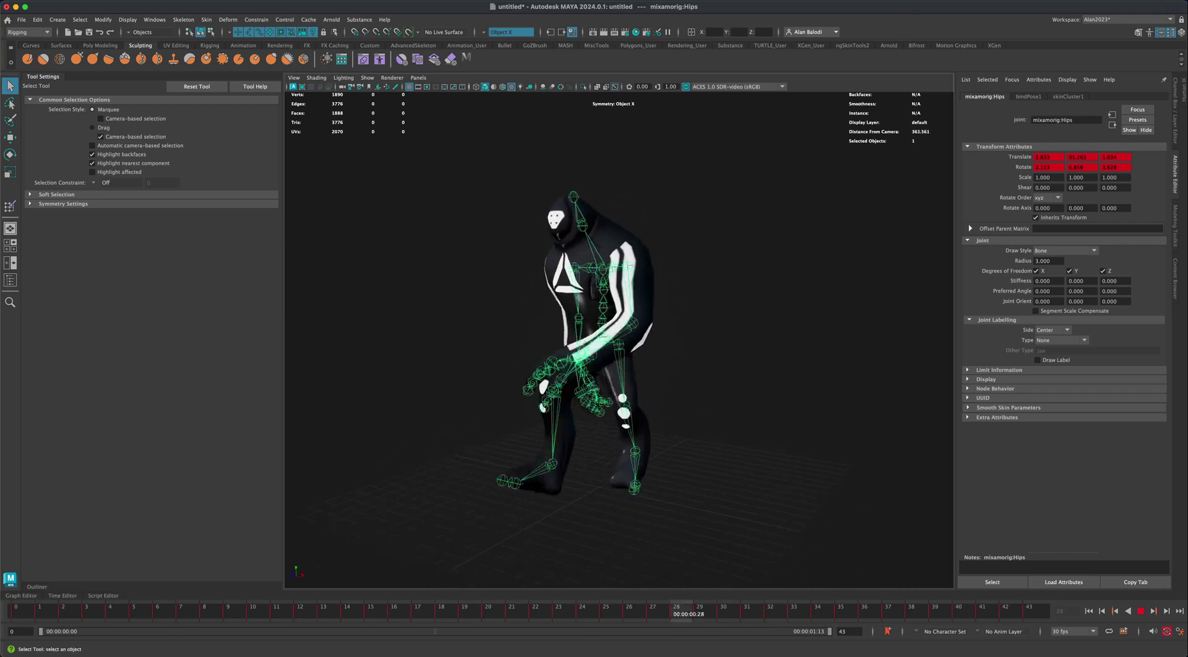
pyautogui.keyDown('alt'); pyautogui.moveTo(886, 503); pyautogui.dragTo(482, 514); pyautogui.keyUp('alt')
pyautogui.keyDown('alt'); pyautogui.moveTo(576, 515); pyautogui.dragTo(447, 500); pyautogui.keyUp('alt')
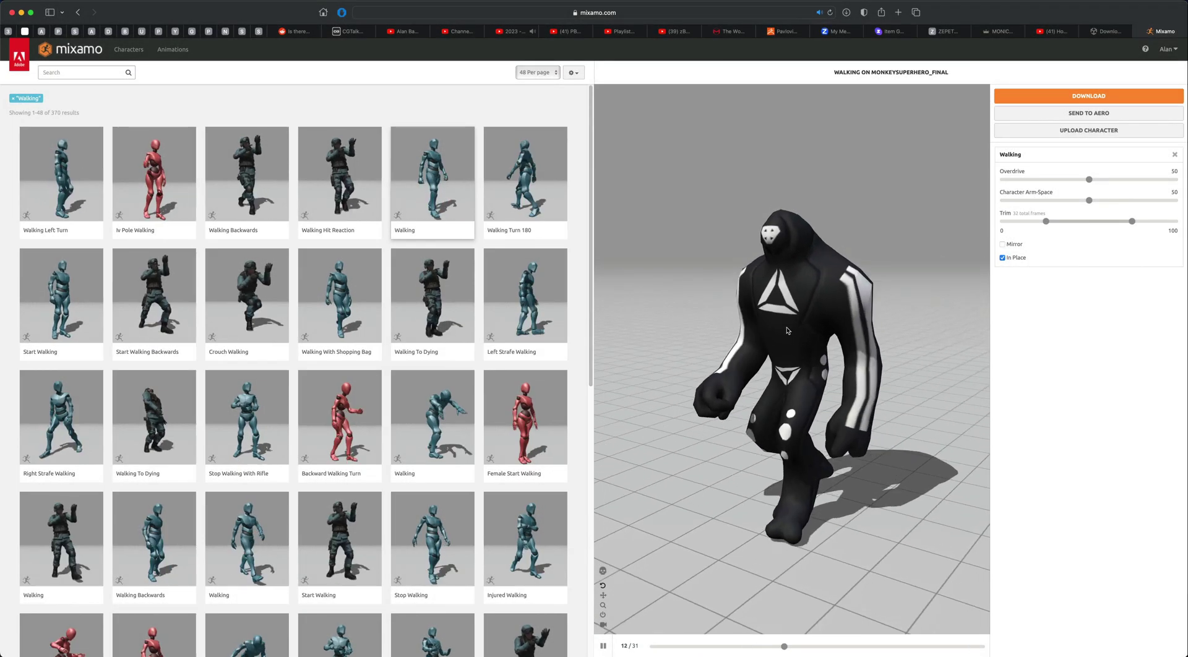
# - Load the first-row Walking animation in Mixamo with In Place enabled
pyautogui.moveTo(753, 327); pyautogui.dragTo(782, 332)
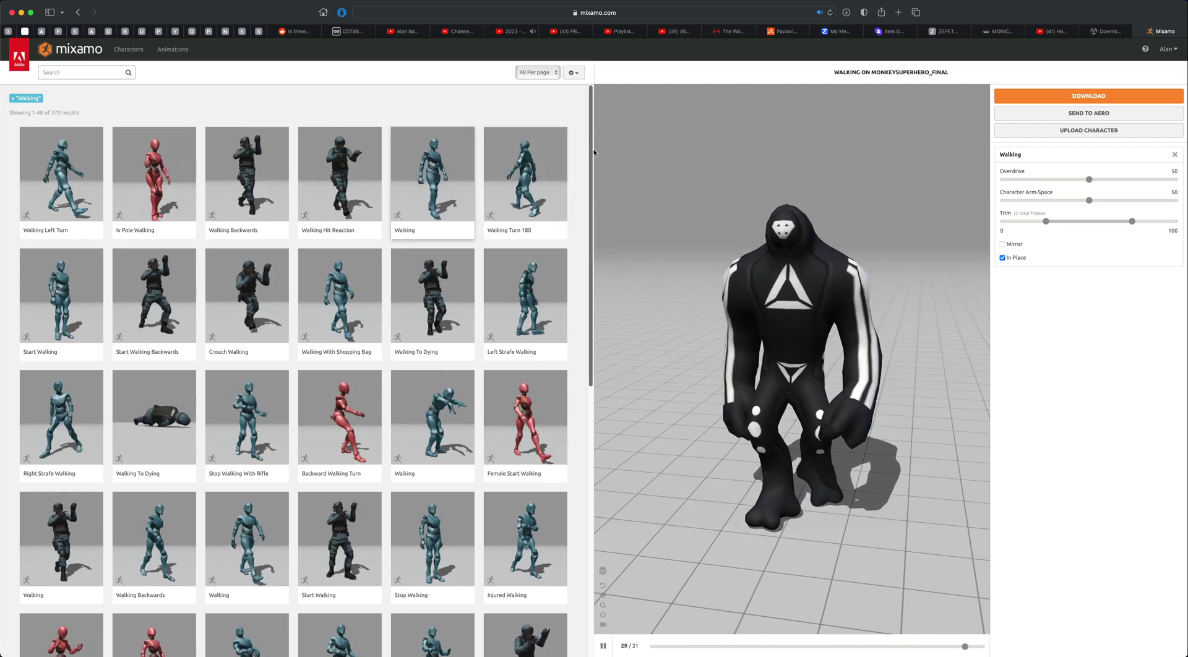
pyautogui.moveTo(589, 167)
pyautogui.mouseDown()
pyautogui.moveTo(589, 352)
pyautogui.moveTo(603, 185)
pyautogui.mouseUp()
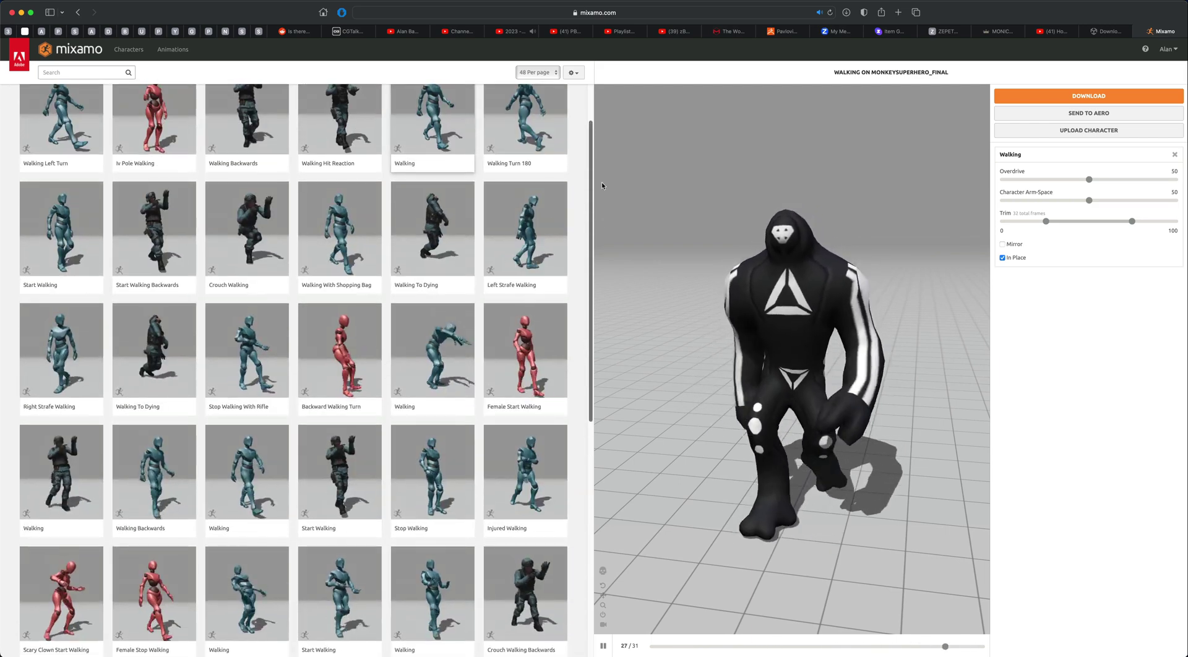
pyautogui.click(433, 352)
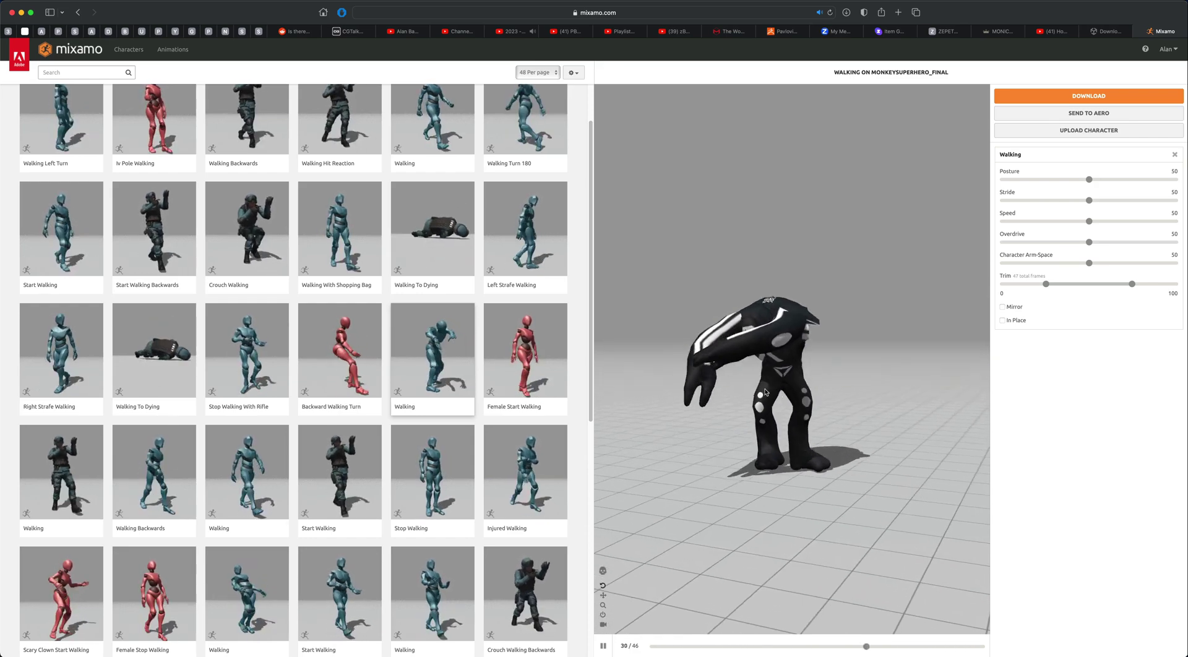
pyautogui.moveTo(814, 404); pyautogui.dragTo(770, 402)
pyautogui.scroll(3, 443, 192)
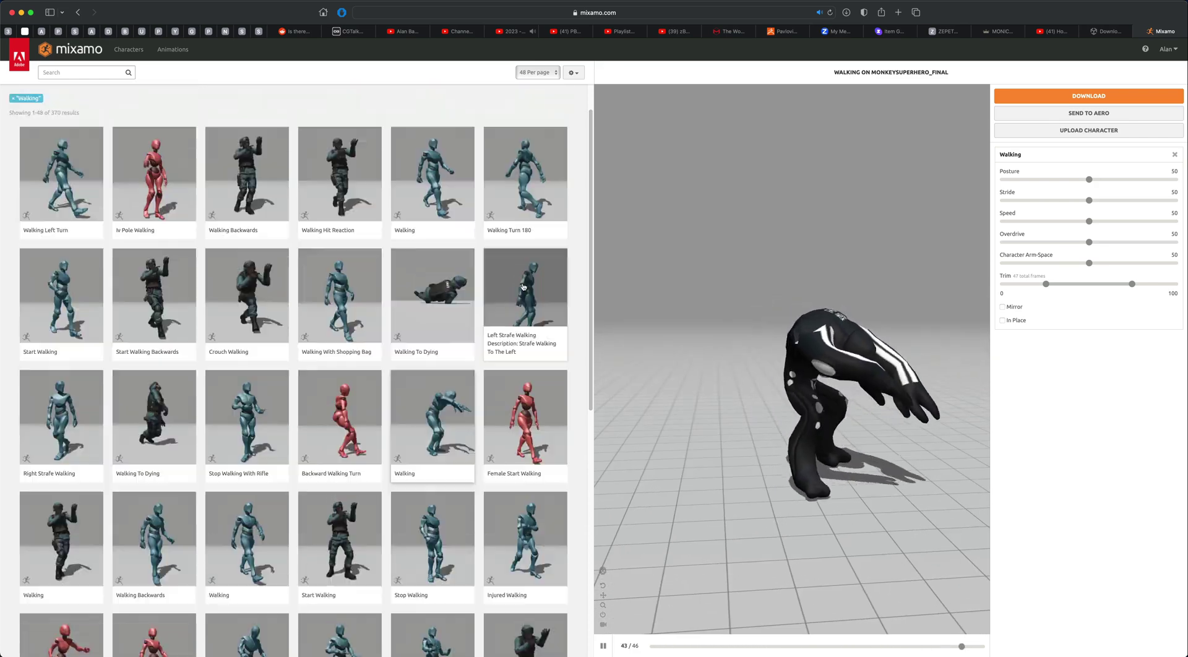
pyautogui.click(444, 189)
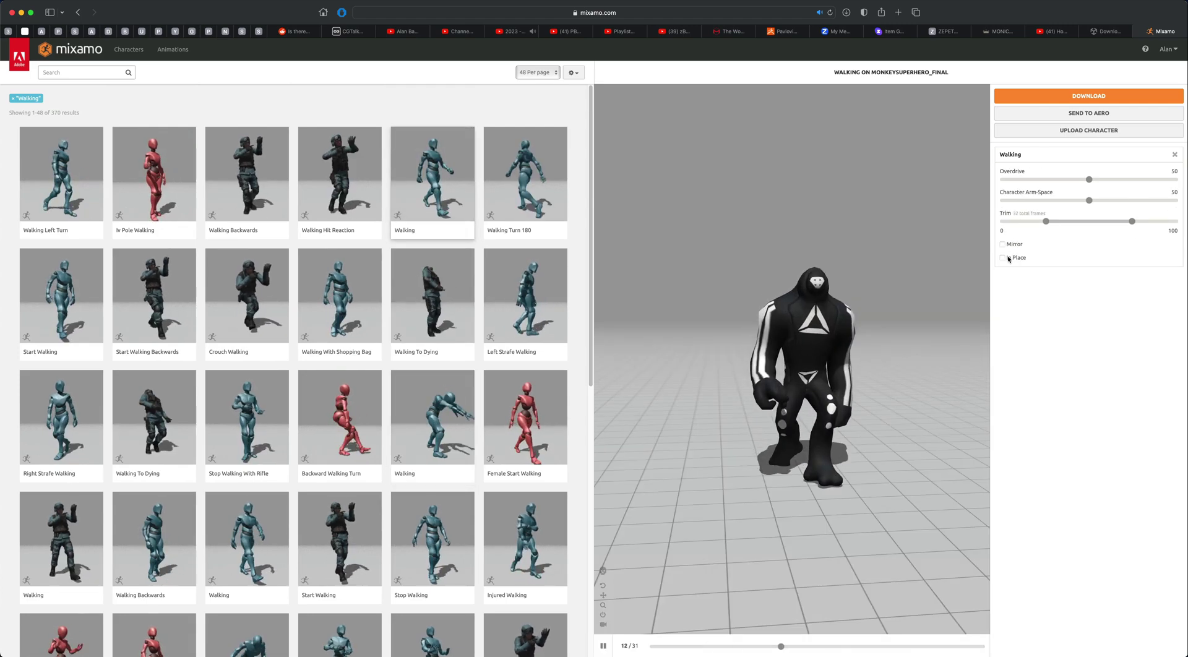
pyautogui.click(1002, 258)
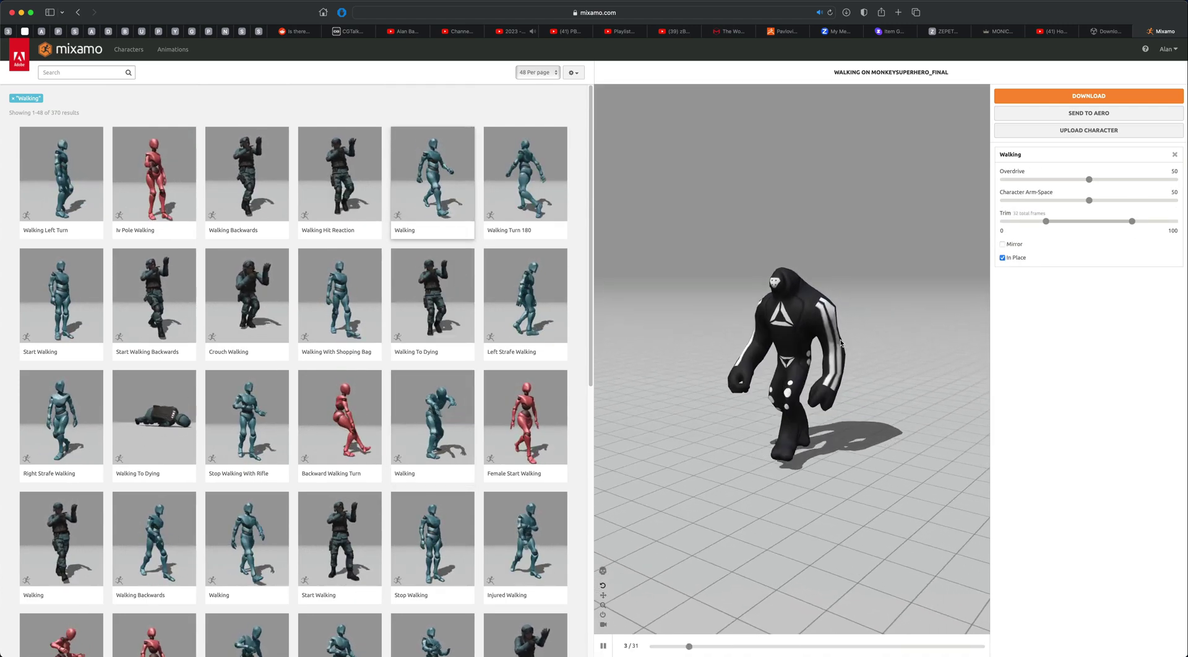
pyautogui.moveTo(887, 344); pyautogui.dragTo(810, 306)
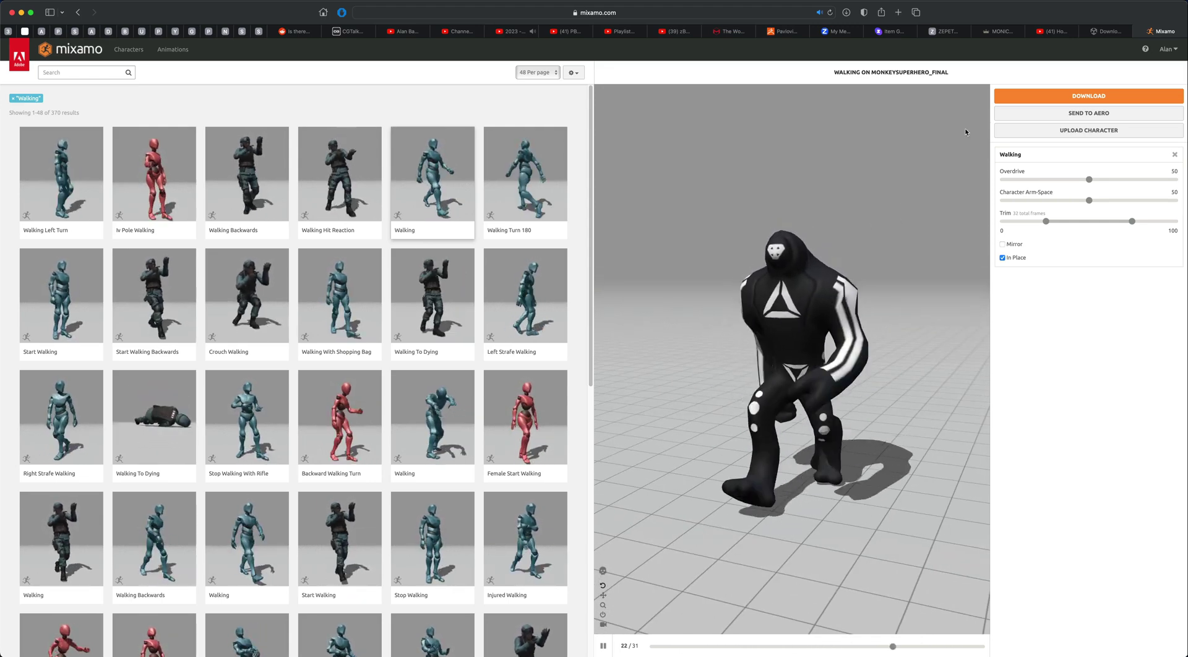
# - Download the animation as FBX Binary with Skin at 30 fps and pause the preview
pyautogui.click(1028, 97)
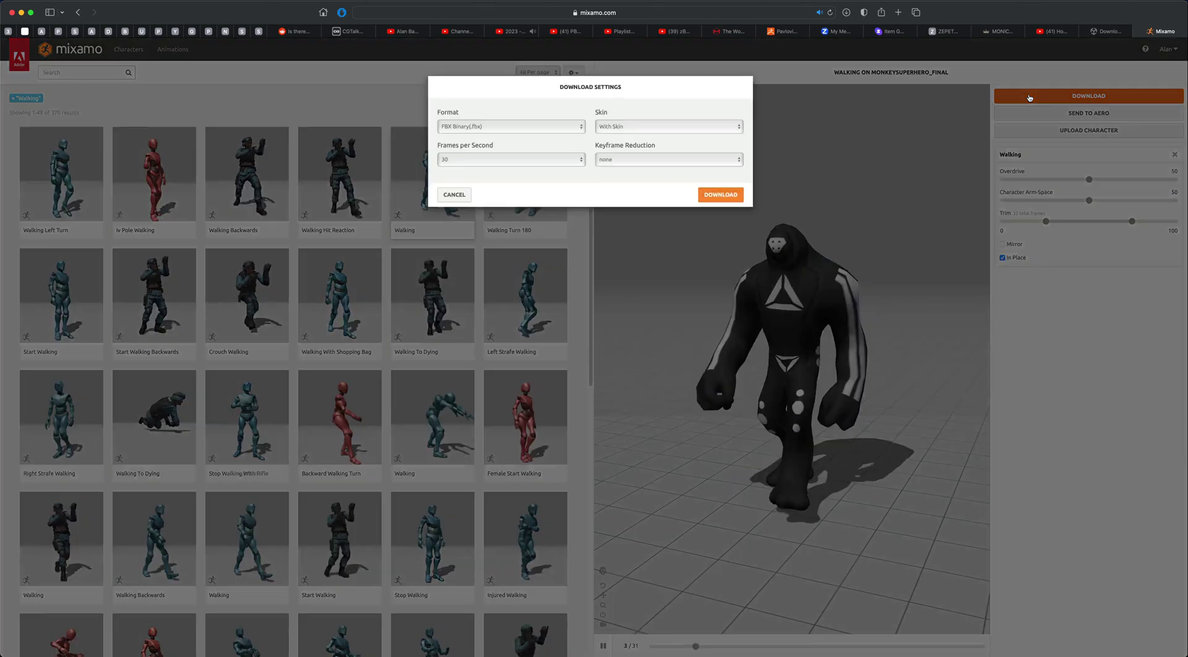
pyautogui.click(735, 205)
pyautogui.click(603, 645)
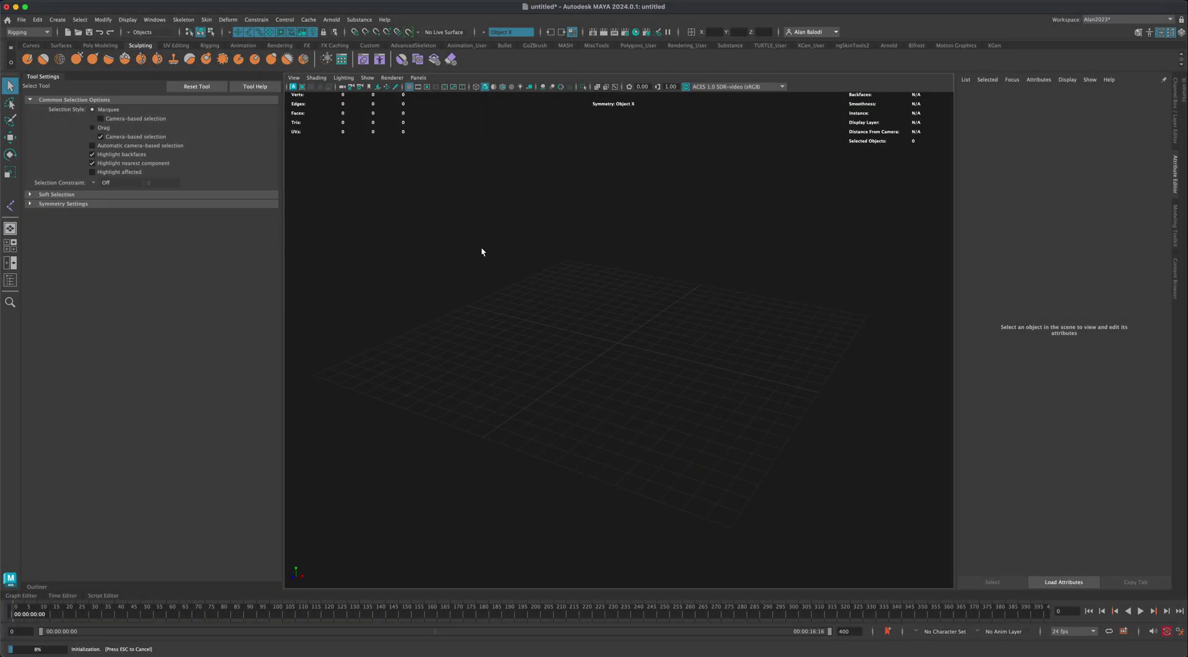
# - Show the imported troll with its texture and play its walk animation
pyautogui.keyDown('alt'); pyautogui.moveTo(481, 251); pyautogui.dragTo(518, 274); pyautogui.keyUp('alt')
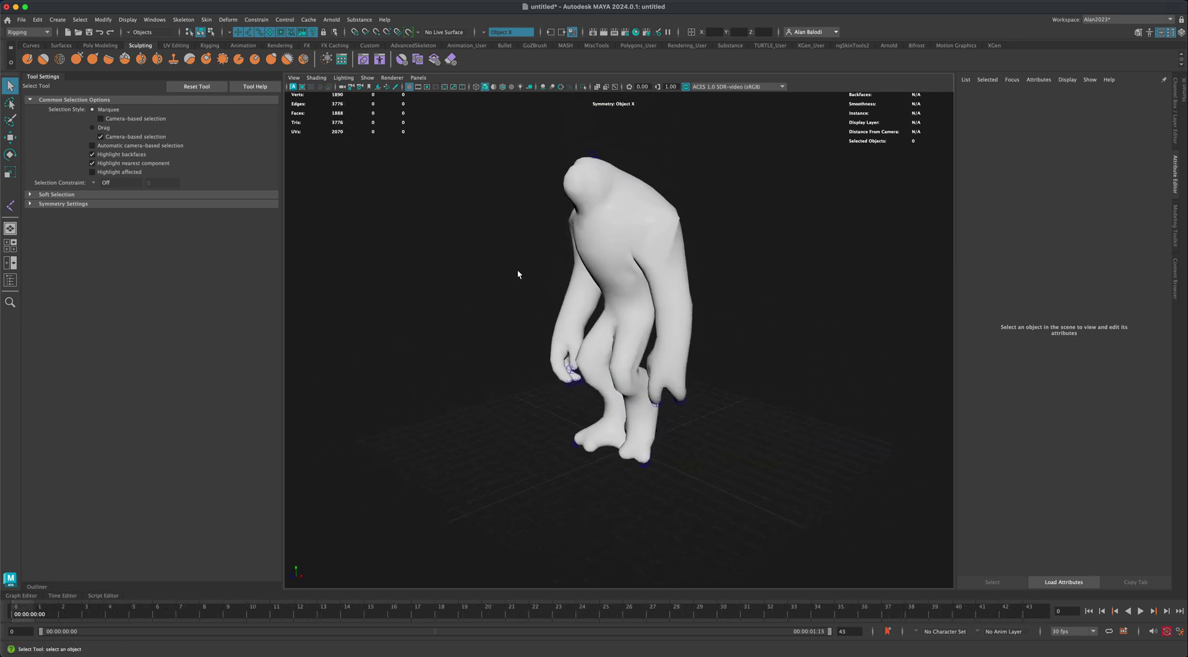
pyautogui.click(511, 89)
pyautogui.keyDown('alt'); pyautogui.moveTo(464, 213); pyautogui.dragTo(480, 220); pyautogui.keyUp('alt')
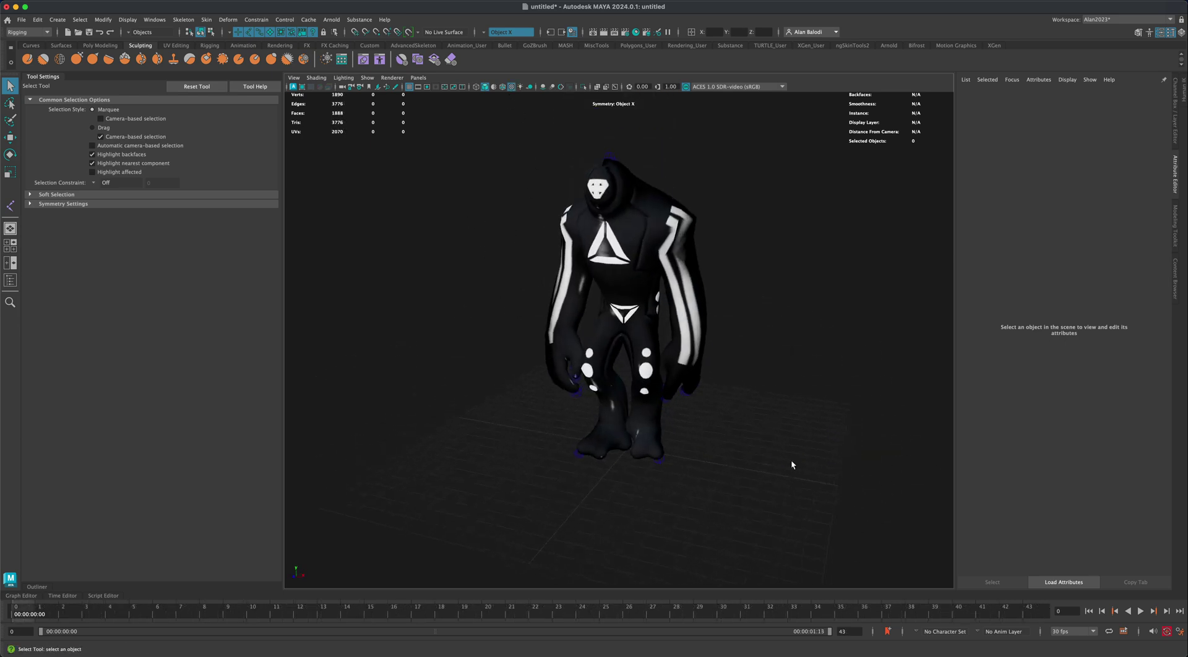
pyautogui.click(1141, 611)
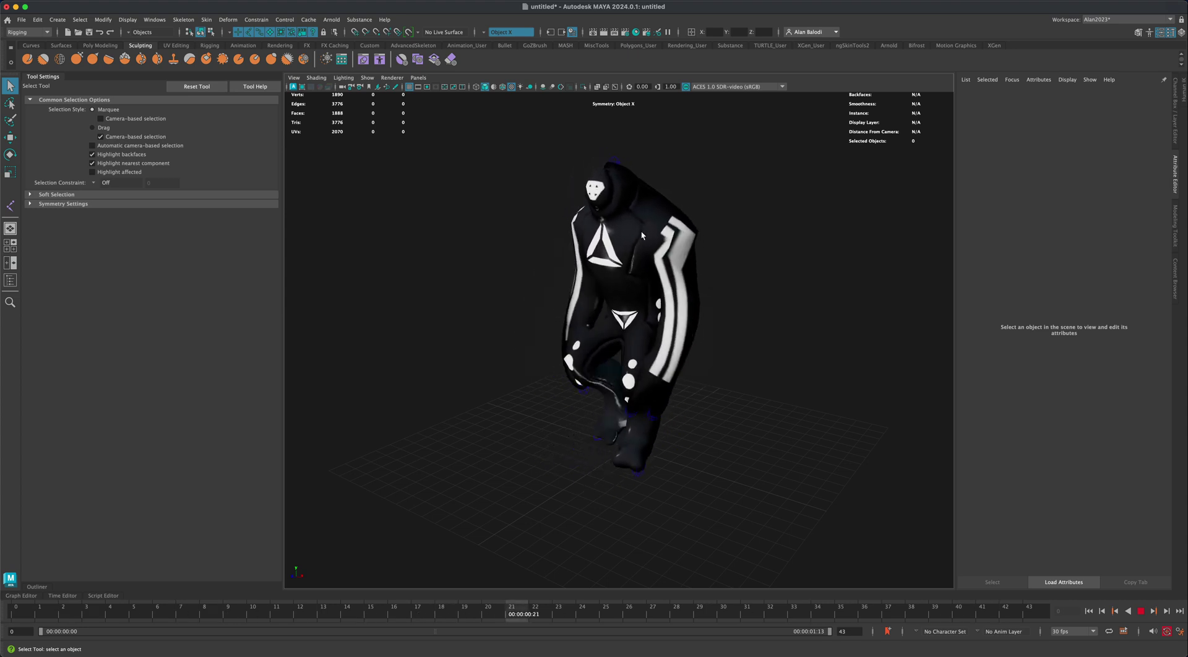
# - Turn on X-Ray Joints so the blue skeleton shows through the body
pyautogui.keyDown('alt'); pyautogui.moveTo(777, 258); pyautogui.dragTo(710, 262); pyautogui.keyUp('alt')
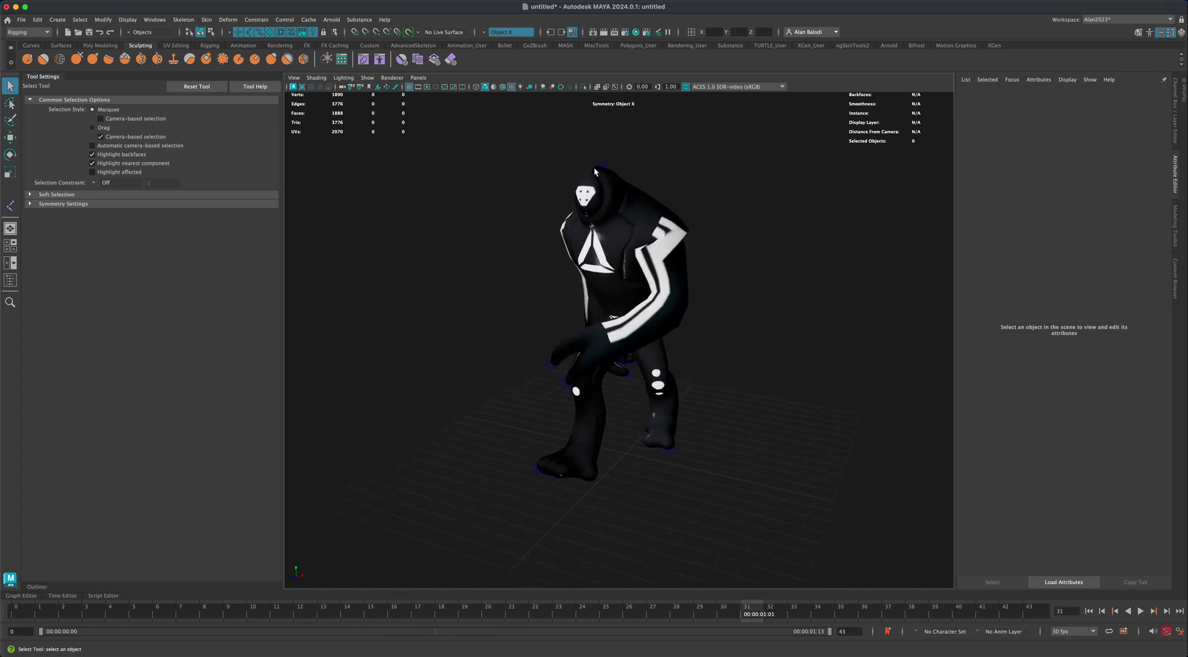
pyautogui.click(614, 86)
pyautogui.keyDown('alt'); pyautogui.moveTo(785, 336); pyautogui.dragTo(685, 261); pyautogui.keyUp('alt')
# - Select the troll mesh and bring up its material attributes
pyautogui.click(679, 256)
pyautogui.rightClick(679, 257)
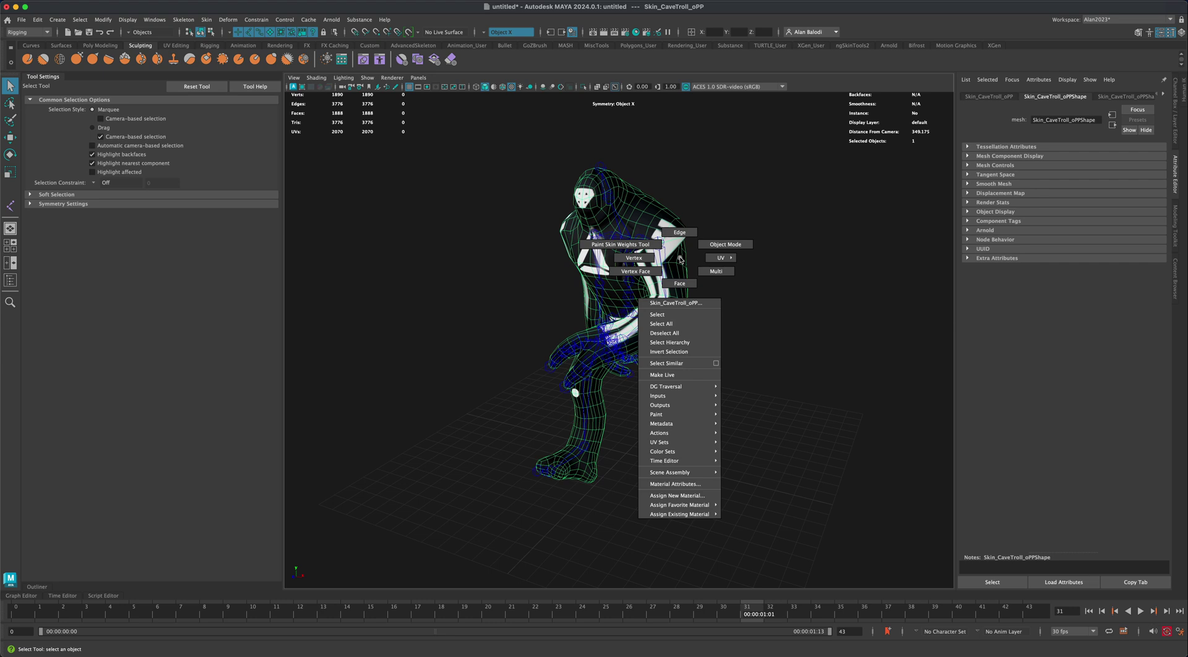
pyautogui.click(694, 485)
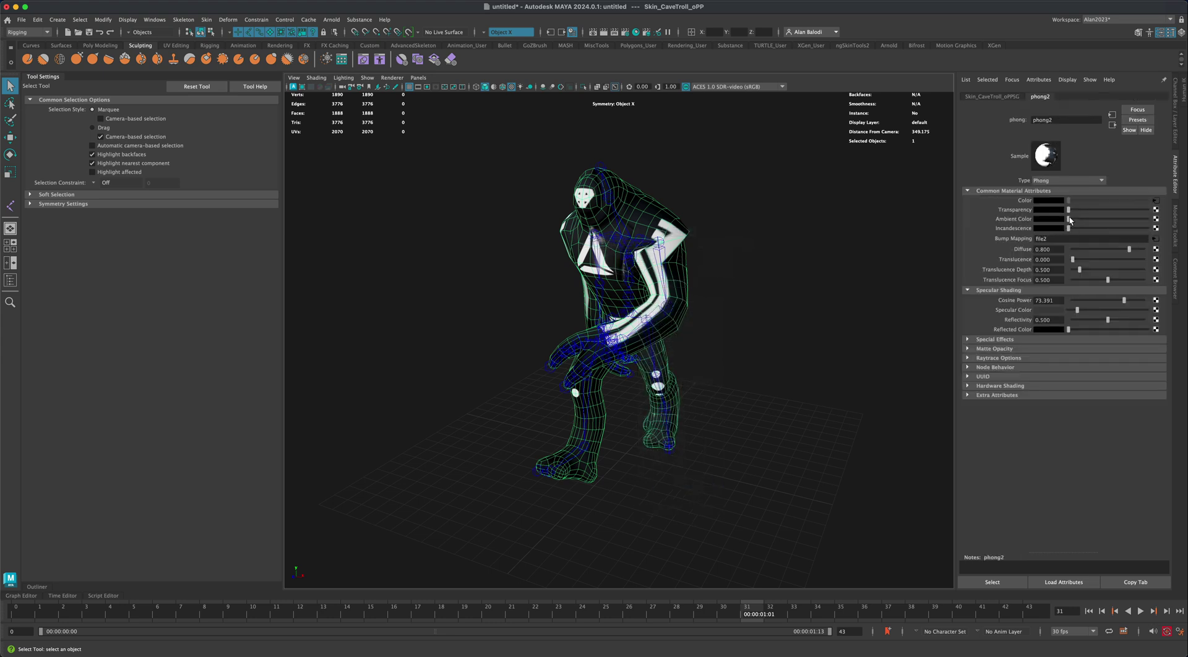
pyautogui.keyDown('alt'); pyautogui.moveTo(804, 337); pyautogui.dragTo(759, 303); pyautogui.keyUp('alt')
pyautogui.scroll(3, 760, 303)
pyautogui.scroll(-4, 762, 303)
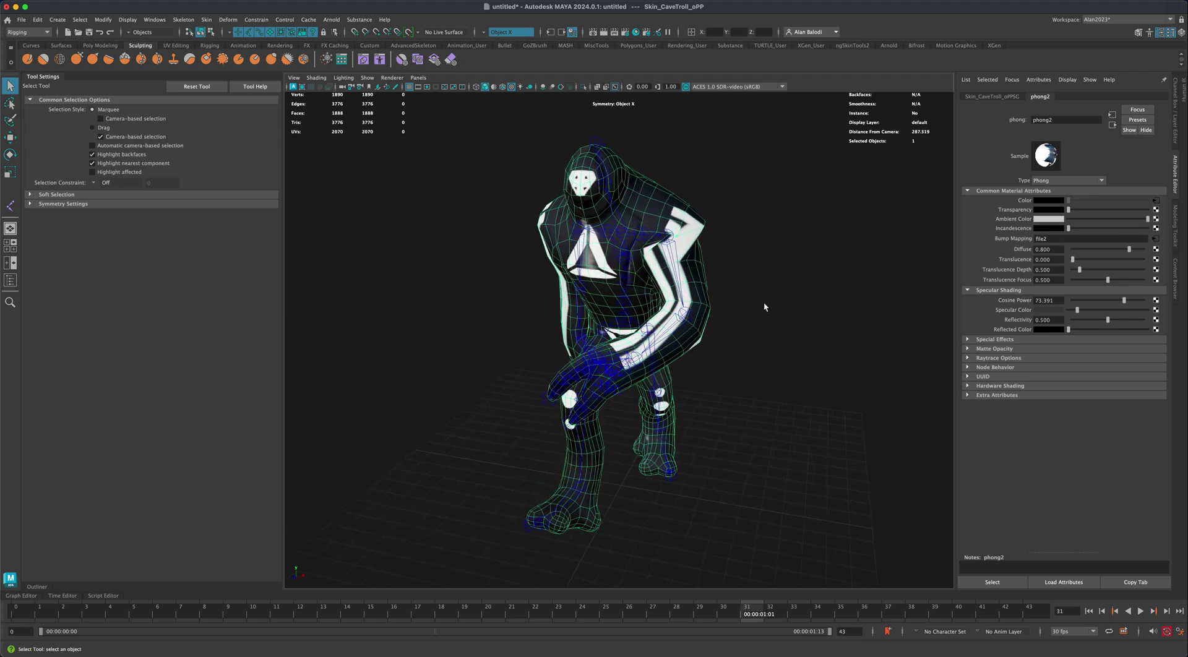
# - Scrub the timeline from frame 0 to the crouching pose and reselect the troll mesh
pyautogui.click(20, 614)
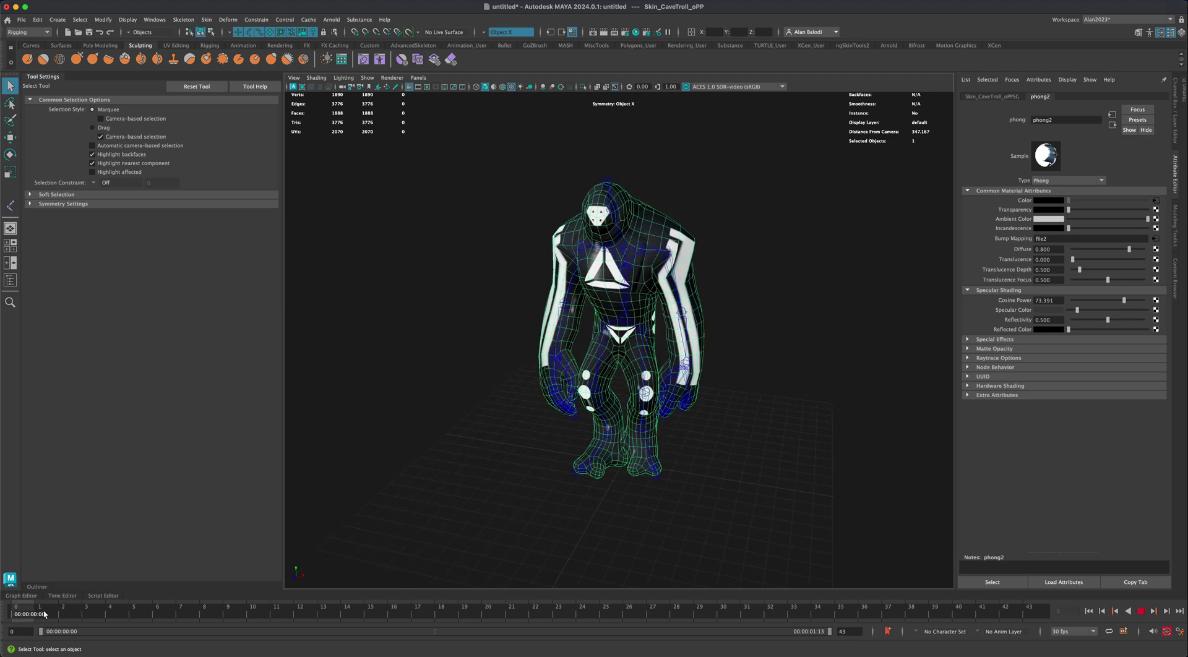
pyautogui.moveTo(44, 614); pyautogui.dragTo(694, 608)
pyautogui.keyDown('alt'); pyautogui.moveTo(729, 363); pyautogui.dragTo(734, 334); pyautogui.keyUp('alt')
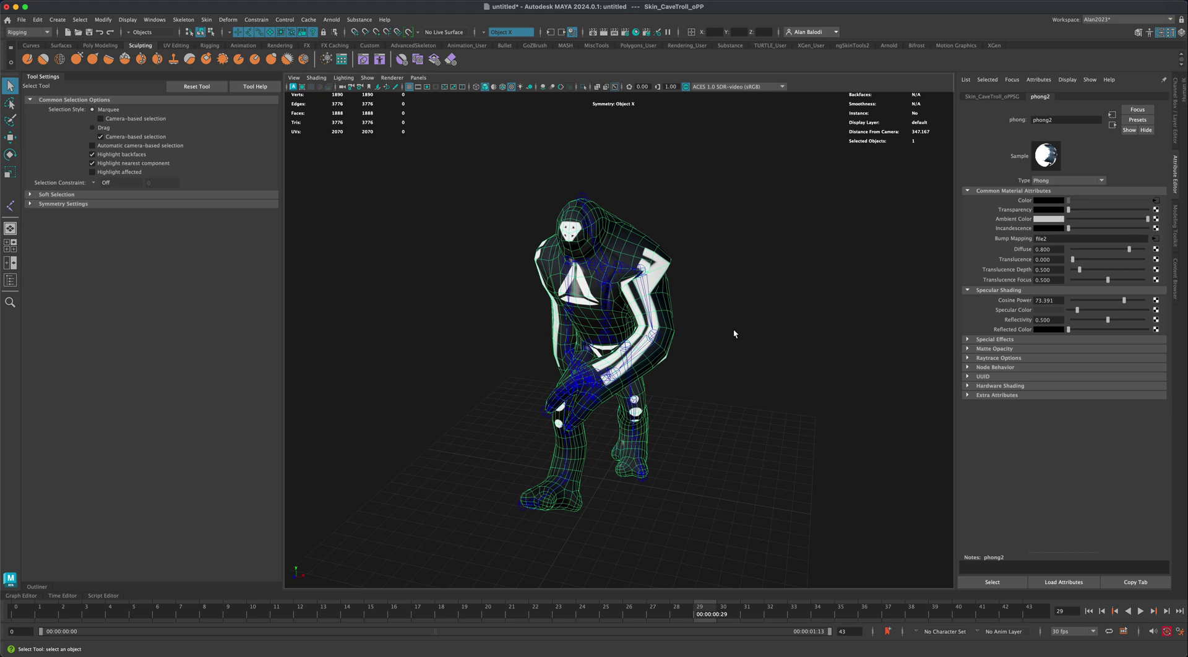
pyautogui.click(684, 294)
pyautogui.click(657, 272)
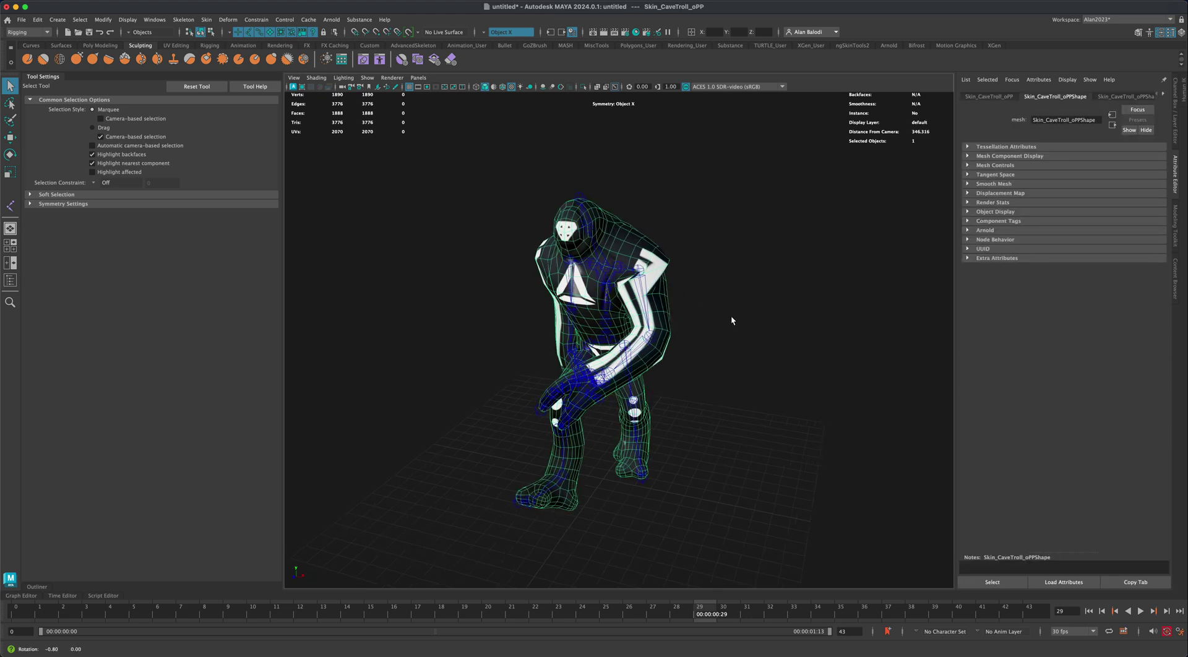
pyautogui.keyDown('alt'); pyautogui.moveTo(477, 295); pyautogui.dragTo(488, 292); pyautogui.keyUp('alt')
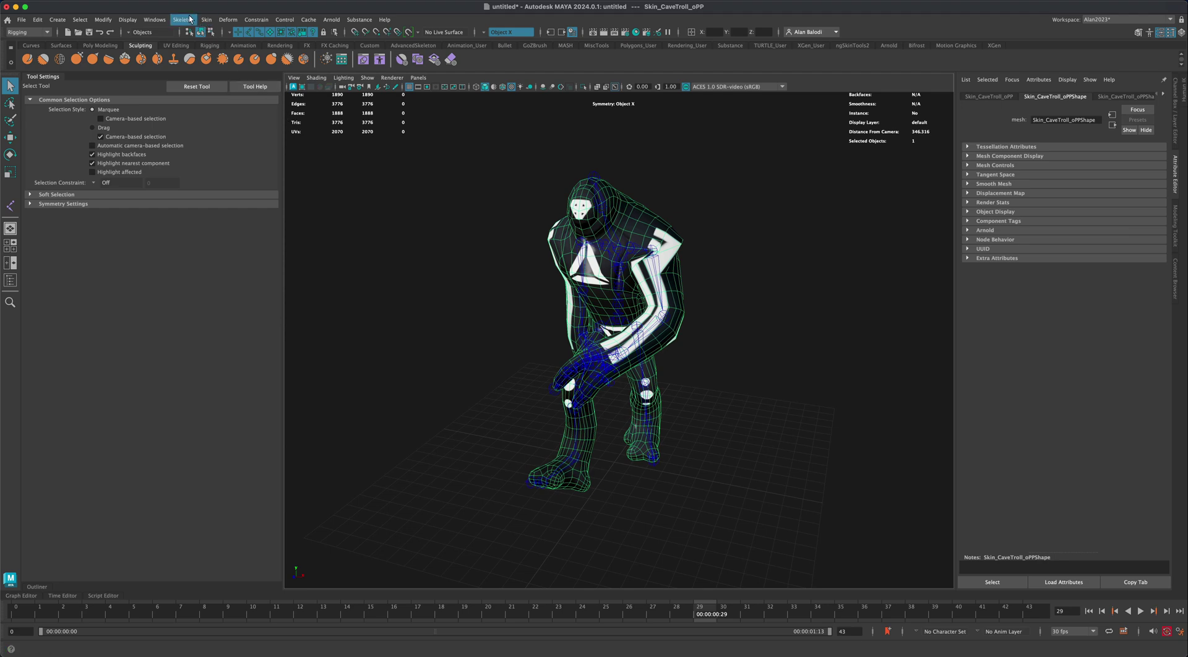
# - Switch to the Rigging menu set and start Skin > Paint Skin Weights on the troll
pyautogui.click(35, 51)
pyautogui.click(206, 20)
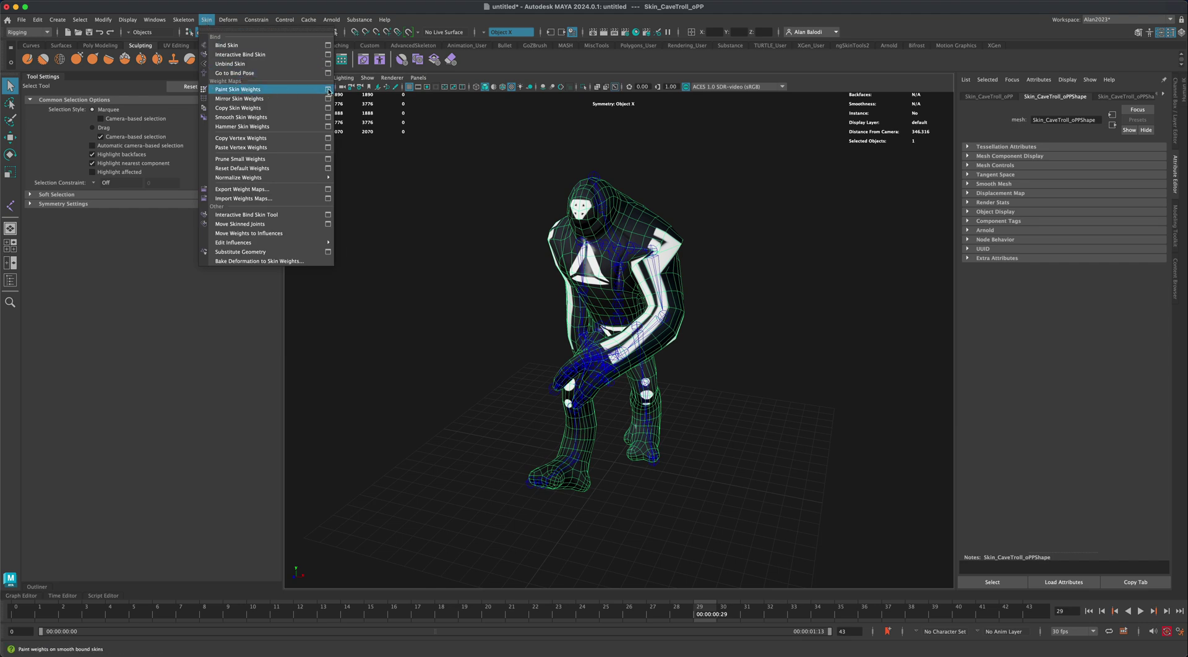
pyautogui.click(239, 89)
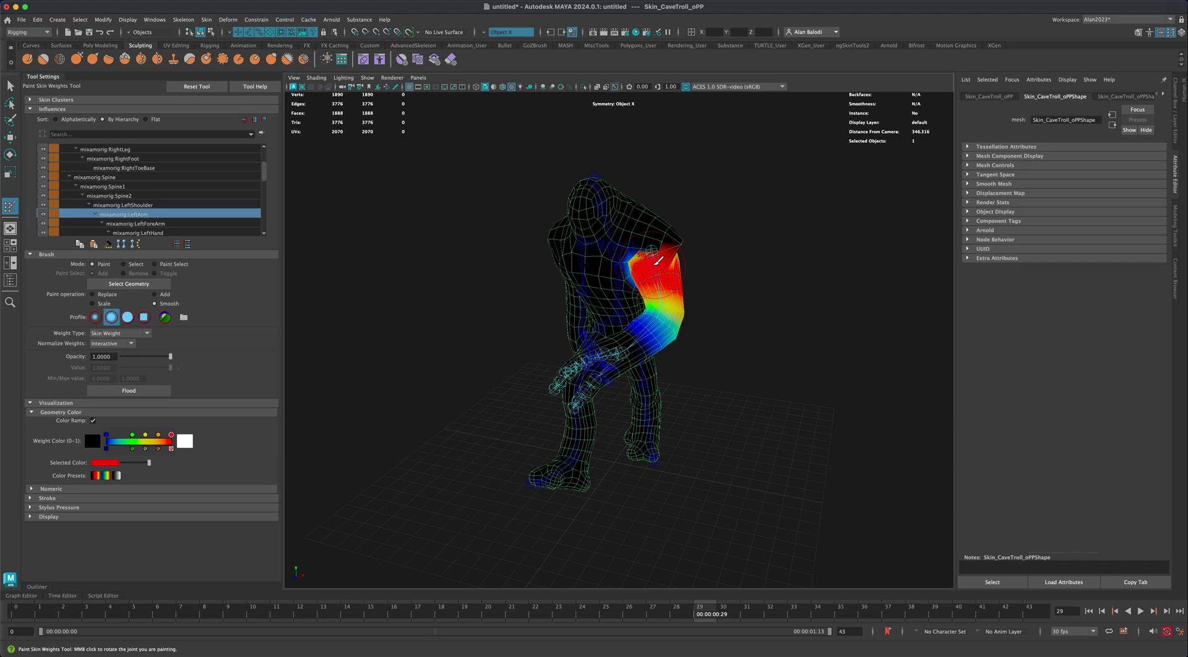
# - Make LeftArm the painted influence so its weights show as a colour heat map
pyautogui.rightClick(654, 266)
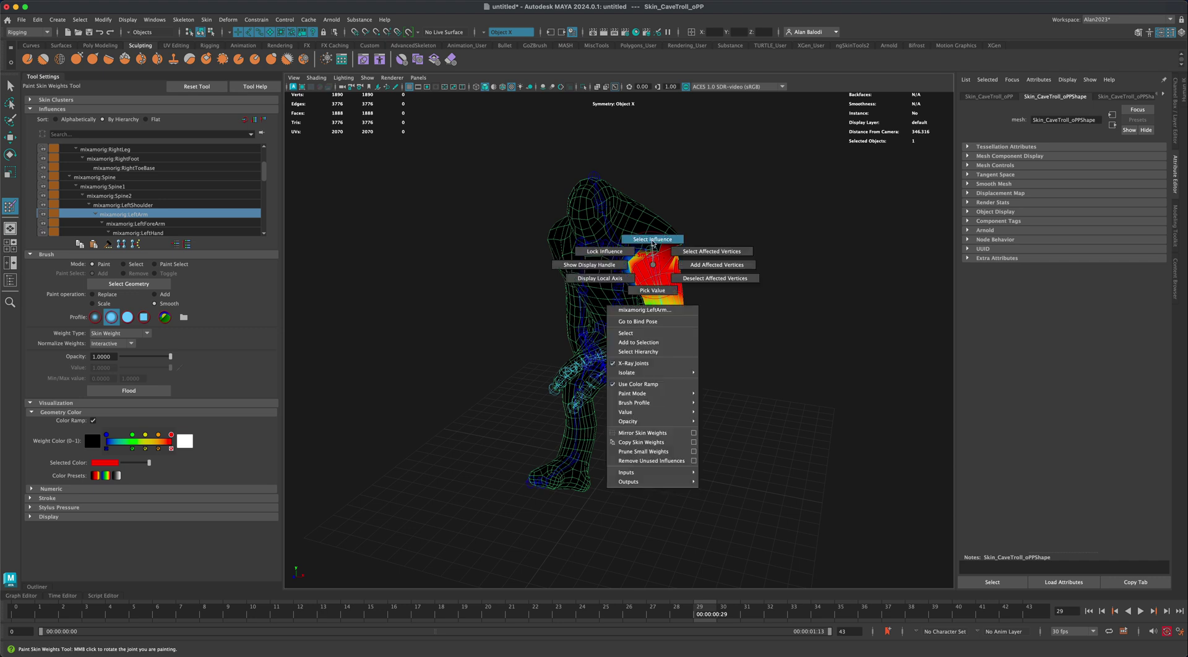
pyautogui.click(652, 240)
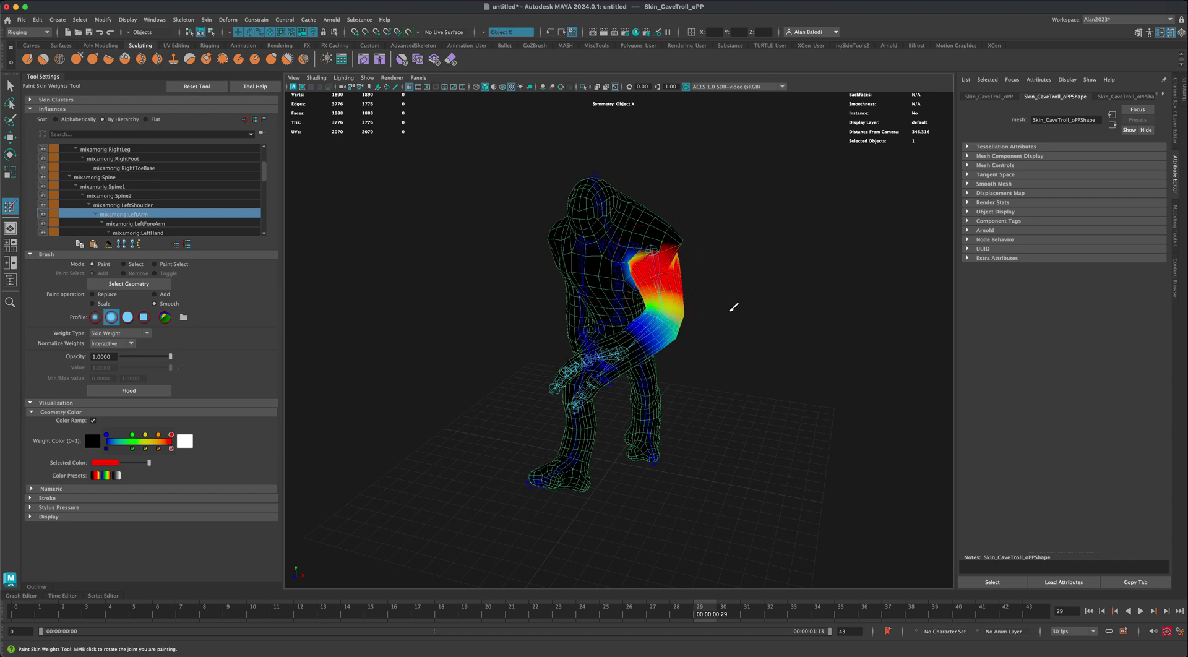
pyautogui.moveTo(733, 307)
pyautogui.keyDown('alt'); pyautogui.mouseDown()
pyautogui.moveTo(705, 310)
pyautogui.moveTo(721, 278)
pyautogui.moveTo(732, 292)
pyautogui.mouseUp(); pyautogui.keyUp('alt')
pyautogui.moveTo(676, 254)
pyautogui.keyDown('alt'); pyautogui.mouseDown()
pyautogui.moveTo(711, 258)
pyautogui.moveTo(680, 243)
pyautogui.moveTo(706, 254)
pyautogui.moveTo(667, 260)
pyautogui.mouseUp(); pyautogui.keyUp('alt')
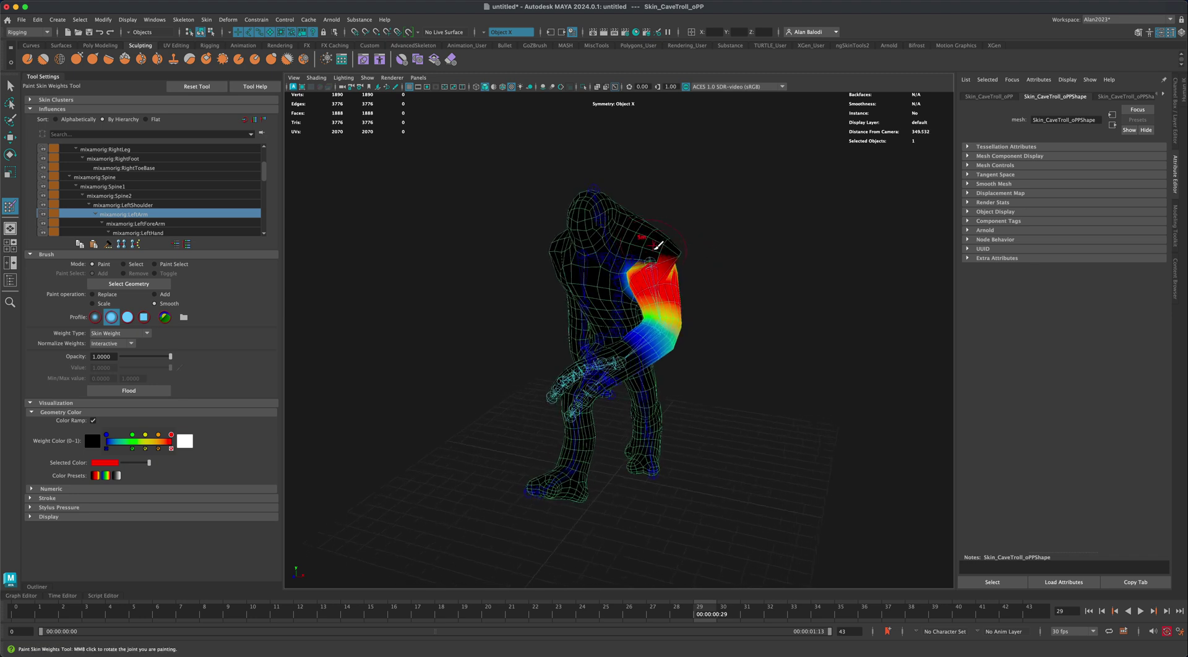
pyautogui.moveTo(651, 253)
pyautogui.keyDown('alt'); pyautogui.mouseDown()
pyautogui.moveTo(716, 273)
pyautogui.moveTo(681, 265)
pyautogui.mouseUp(); pyautogui.keyUp('alt')
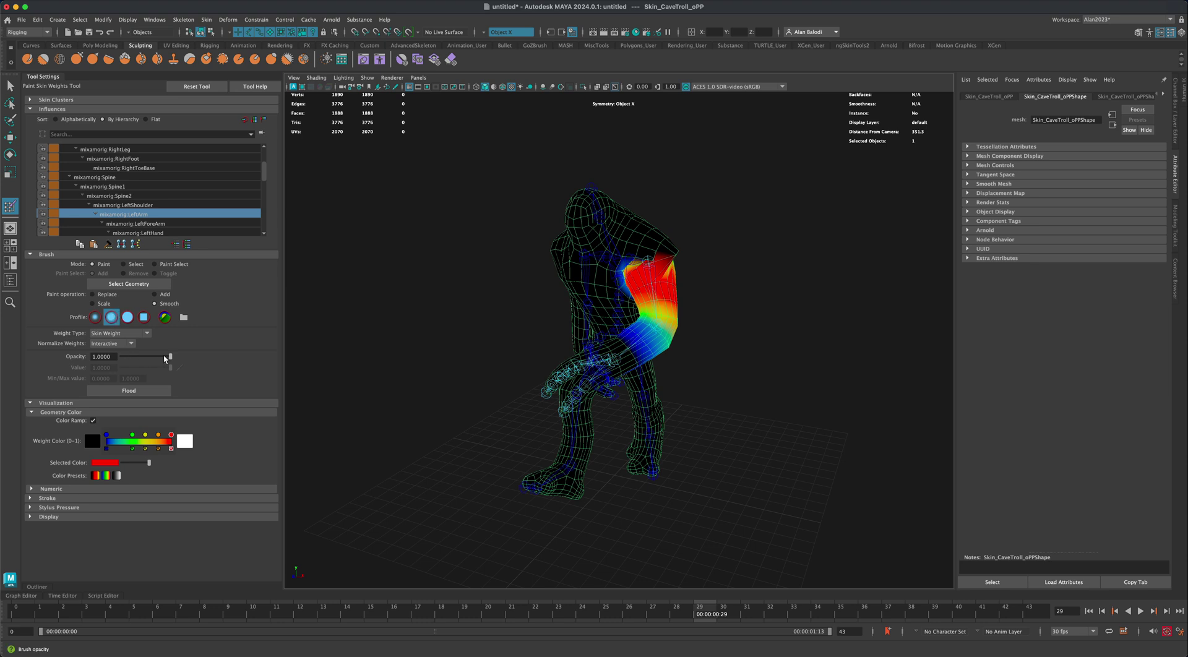
# - Set brush opacity to 1.0 and turn off Color Ramp for grayscale weights
pyautogui.moveTo(131, 357); pyautogui.dragTo(190, 359)
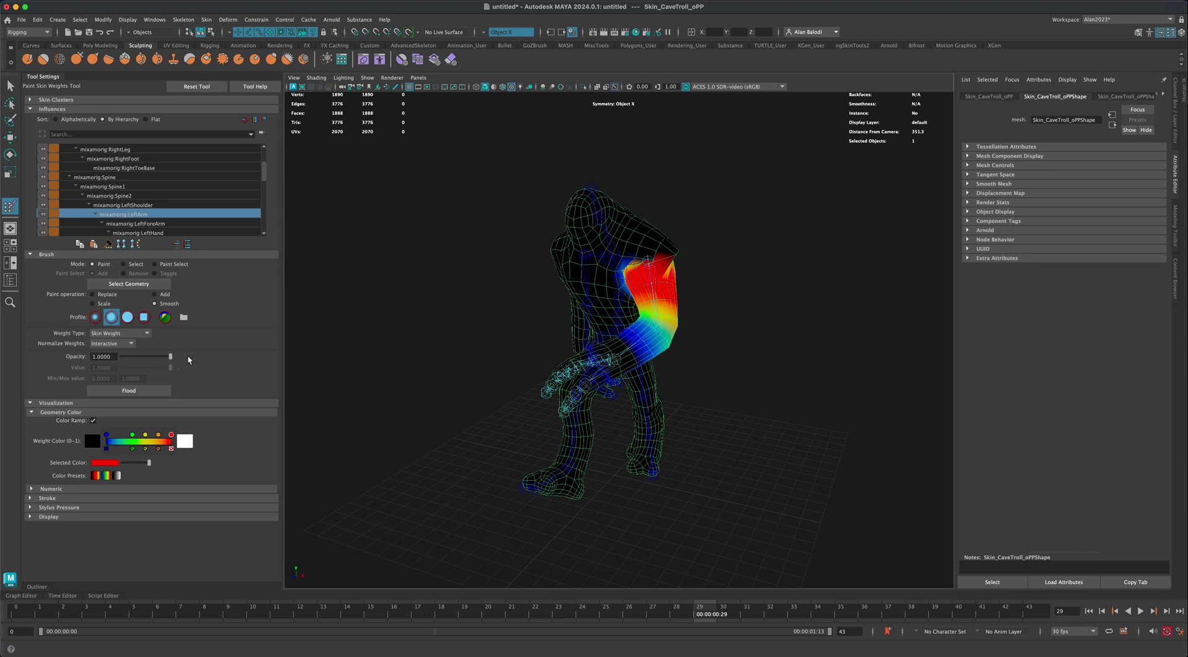
pyautogui.click(93, 421)
pyautogui.click(94, 421)
pyautogui.click(94, 420)
pyautogui.click(94, 421)
pyautogui.click(93, 421)
# - Orbit past the shoulder to a front view of the troll
pyautogui.keyDown('alt'); pyautogui.moveTo(473, 380); pyautogui.dragTo(492, 375); pyautogui.keyUp('alt')
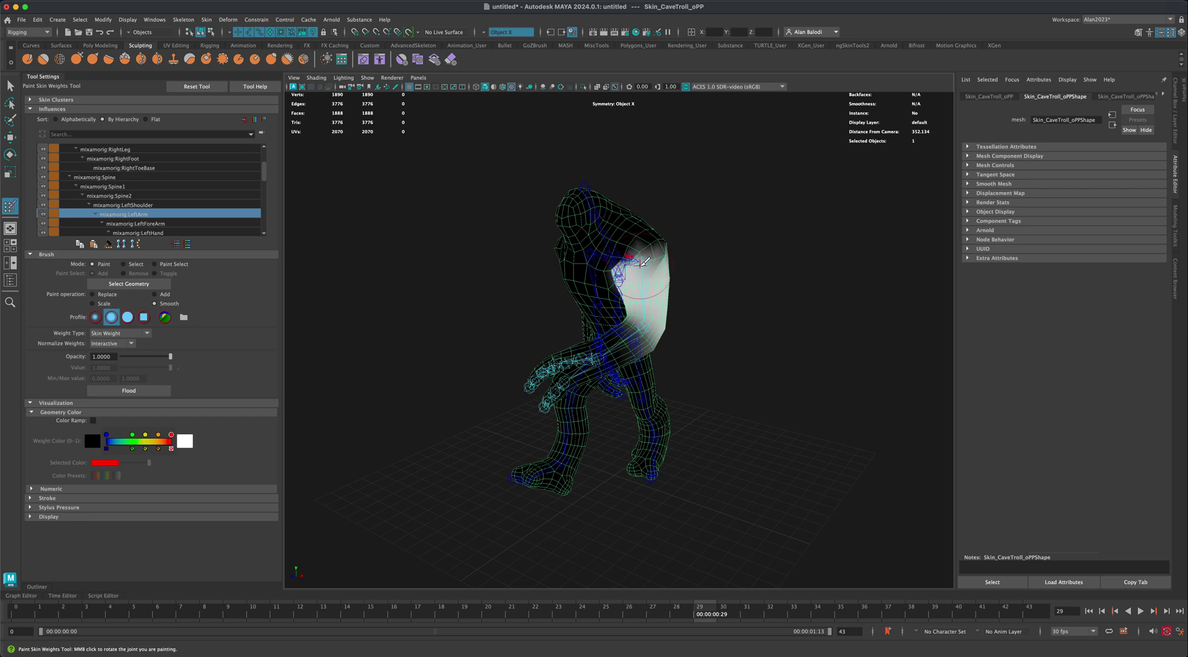
pyautogui.keyDown('alt'); pyautogui.moveTo(657, 254); pyautogui.dragTo(668, 263); pyautogui.keyUp('alt')
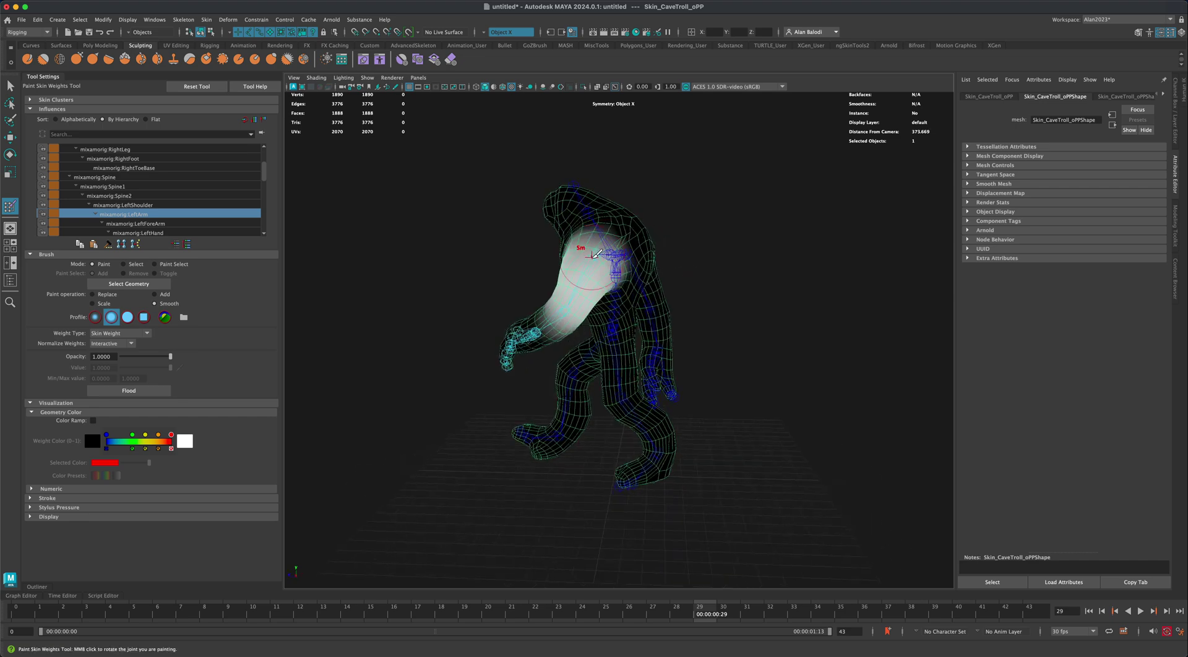
pyautogui.moveTo(504, 266)
pyautogui.keyDown('alt'); pyautogui.mouseDown()
pyautogui.moveTo(603, 240)
pyautogui.moveTo(493, 265)
pyautogui.moveTo(668, 242)
pyautogui.moveTo(715, 255)
pyautogui.moveTo(725, 286)
pyautogui.mouseUp(); pyautogui.keyUp('alt')
# - Exit weight painting with Q, deselect the troll, and play the animation, stopping at frame 15
pyautogui.press('q')
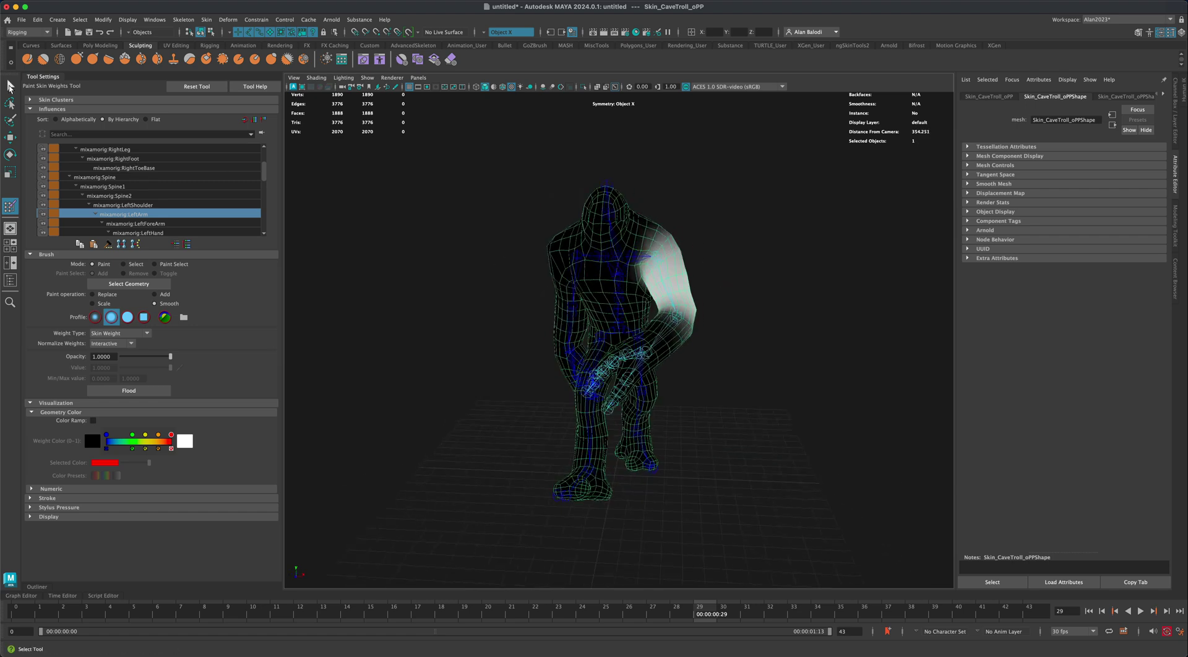
pyautogui.click(775, 358)
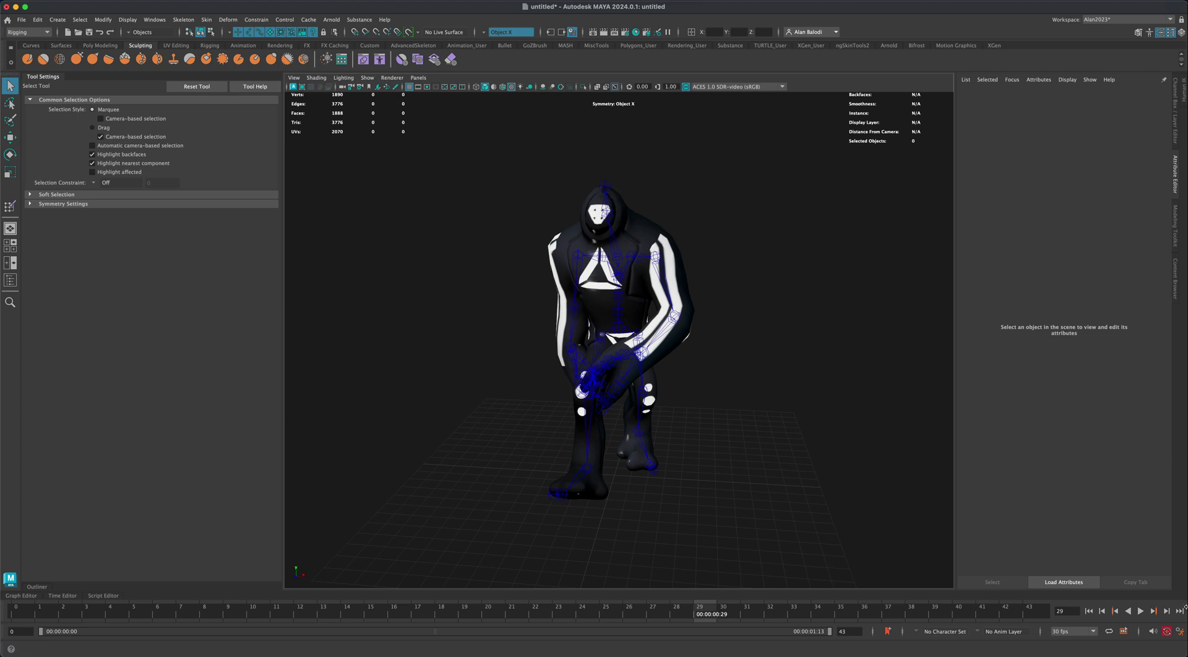
pyautogui.click(1140, 610)
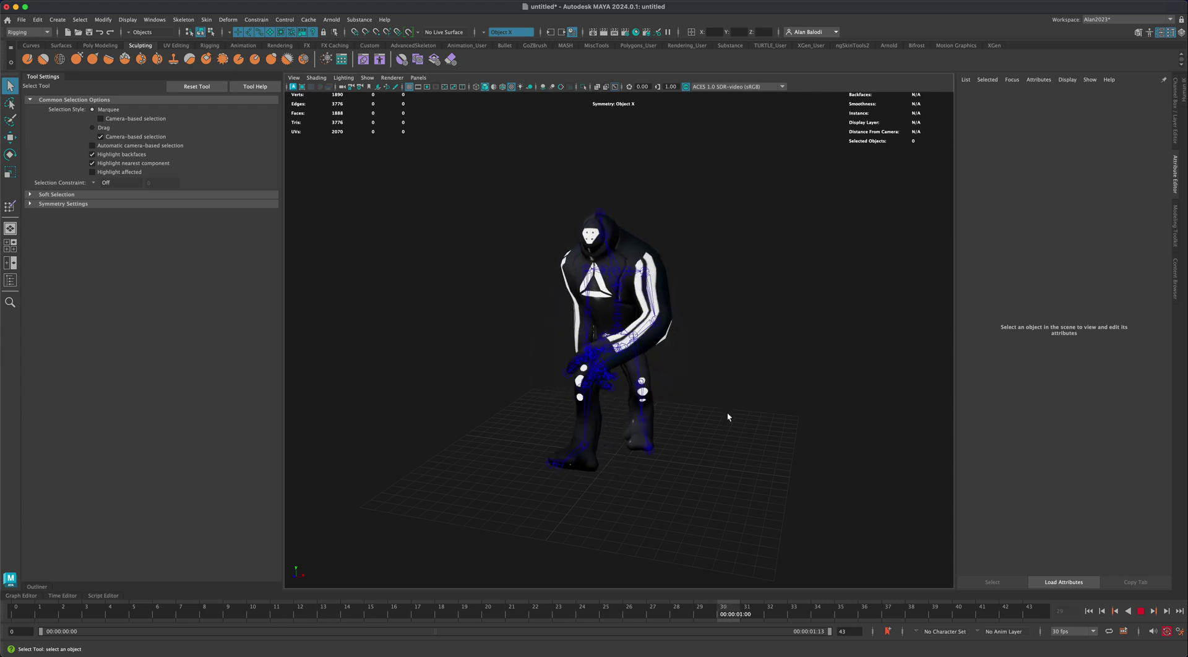
pyautogui.keyDown('alt'); pyautogui.moveTo(726, 412); pyautogui.dragTo(744, 454); pyautogui.keyUp('alt')
pyautogui.press('Escape')
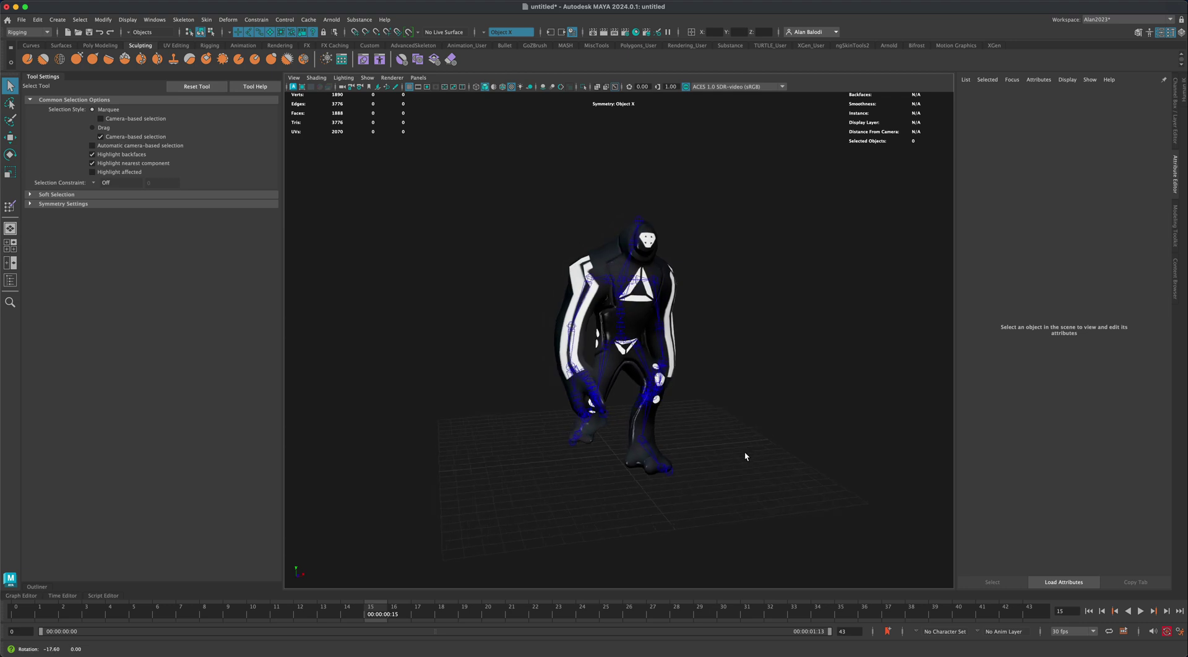
# - Select the troll and play then stop the animation with Alt+V
pyautogui.click(571, 279)
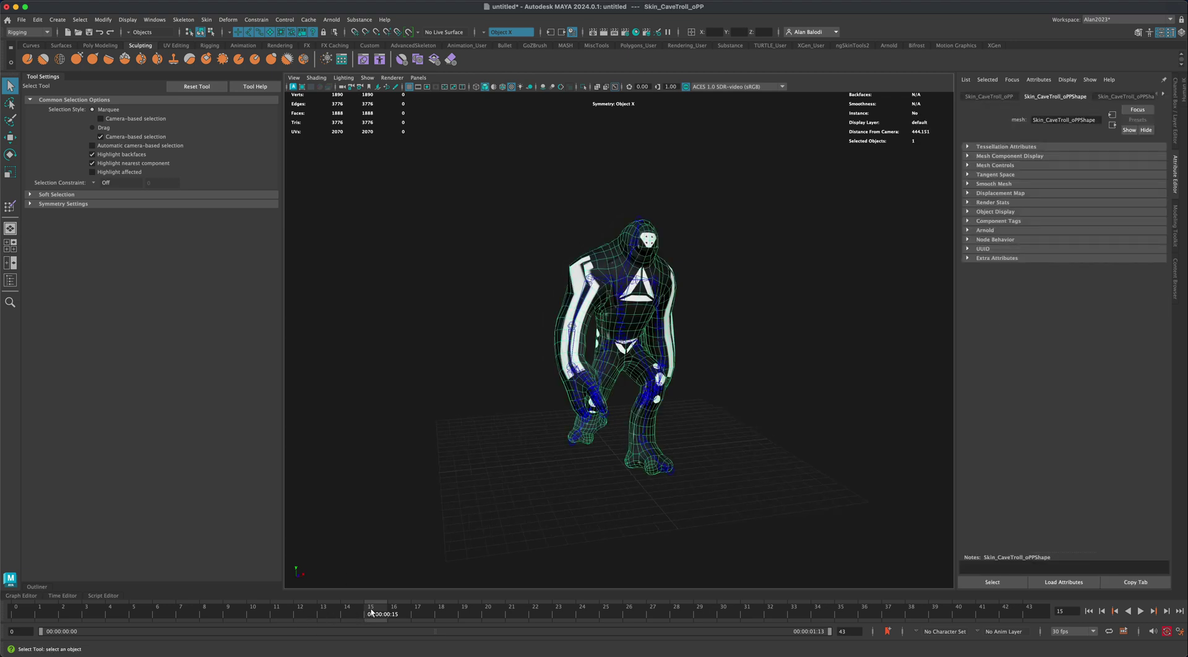
pyautogui.hotkey('alt', 'v')
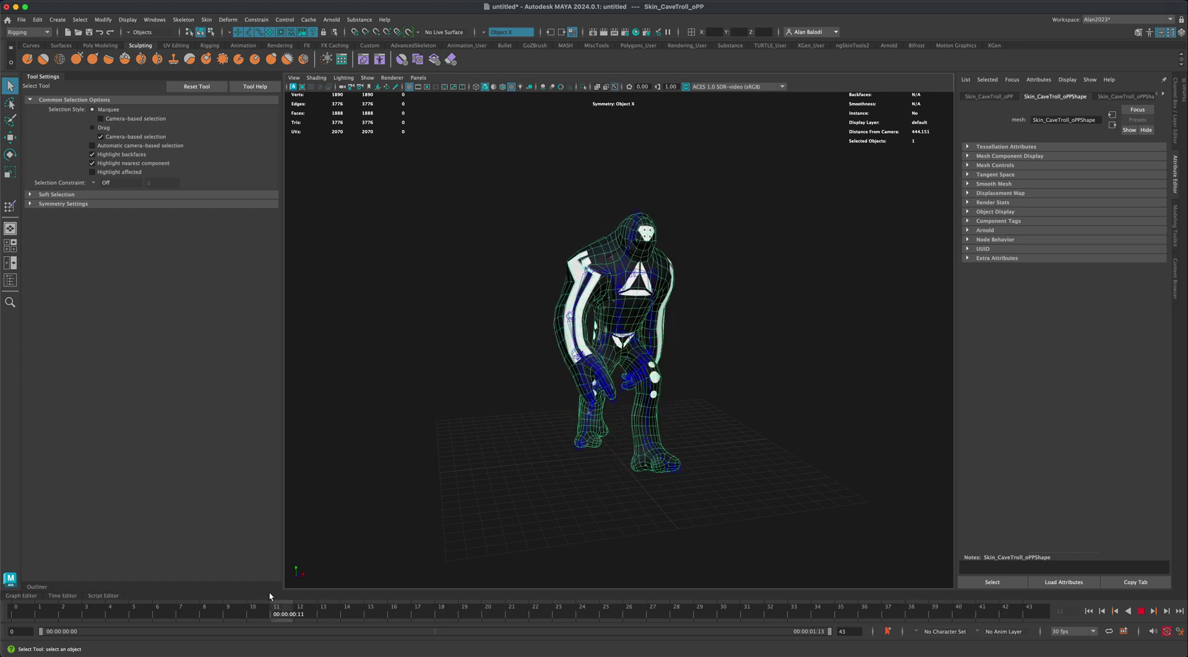
pyautogui.hotkey('alt', 'v')
pyautogui.click(422, 433)
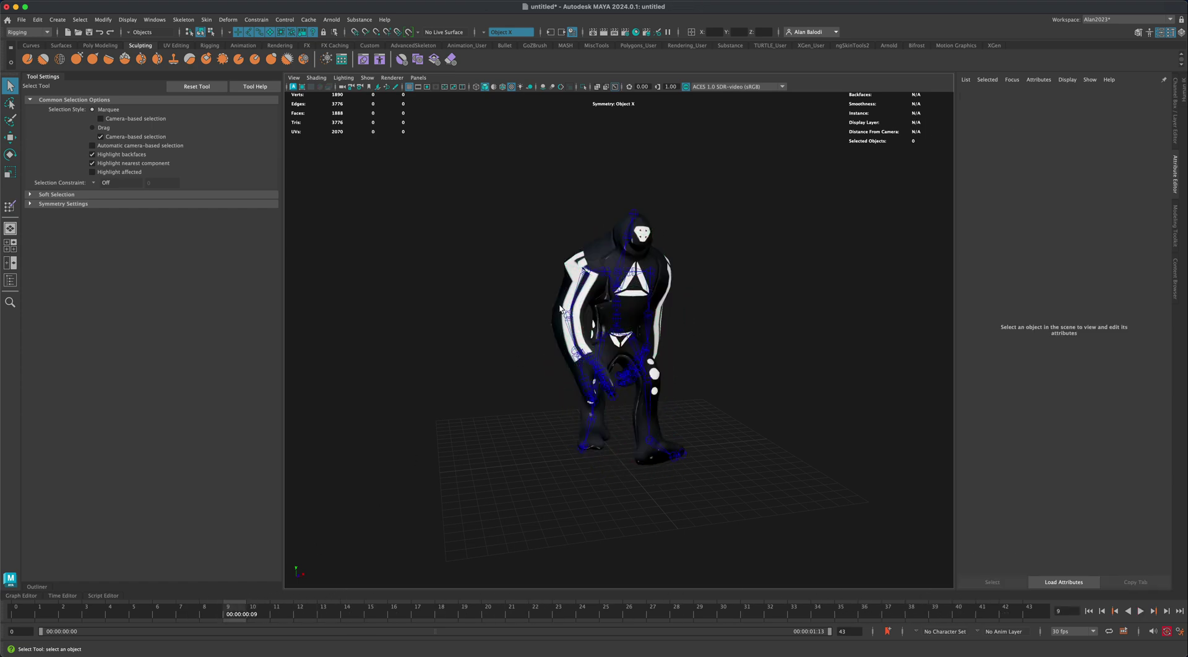
pyautogui.click(559, 307)
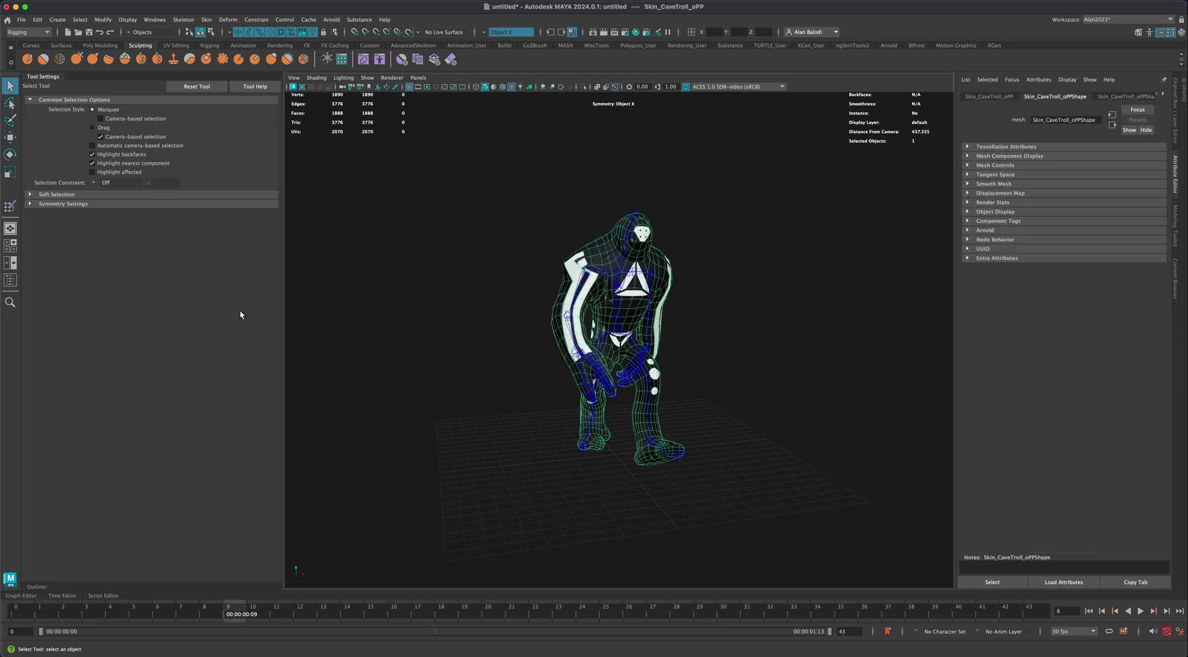
# - Paint Skin Weights with the RightArm influence in grayscale, then return to the Select tool
pyautogui.click(10, 207)
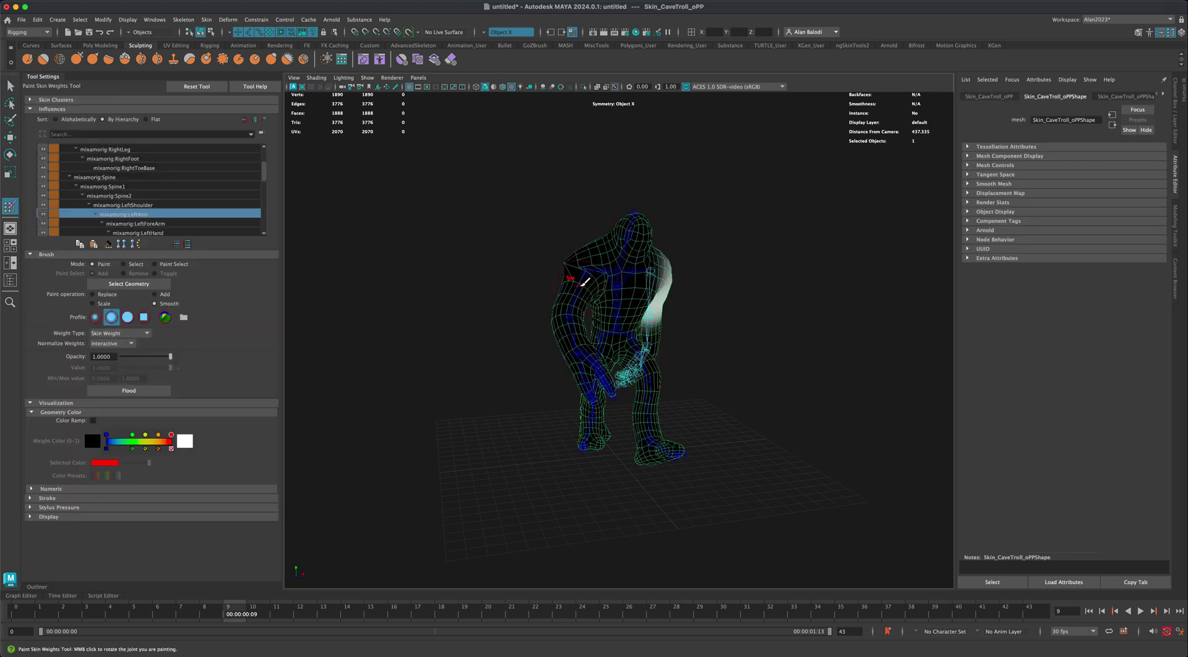
pyautogui.moveTo(582, 286); pyautogui.dragTo(586, 255, button='right')
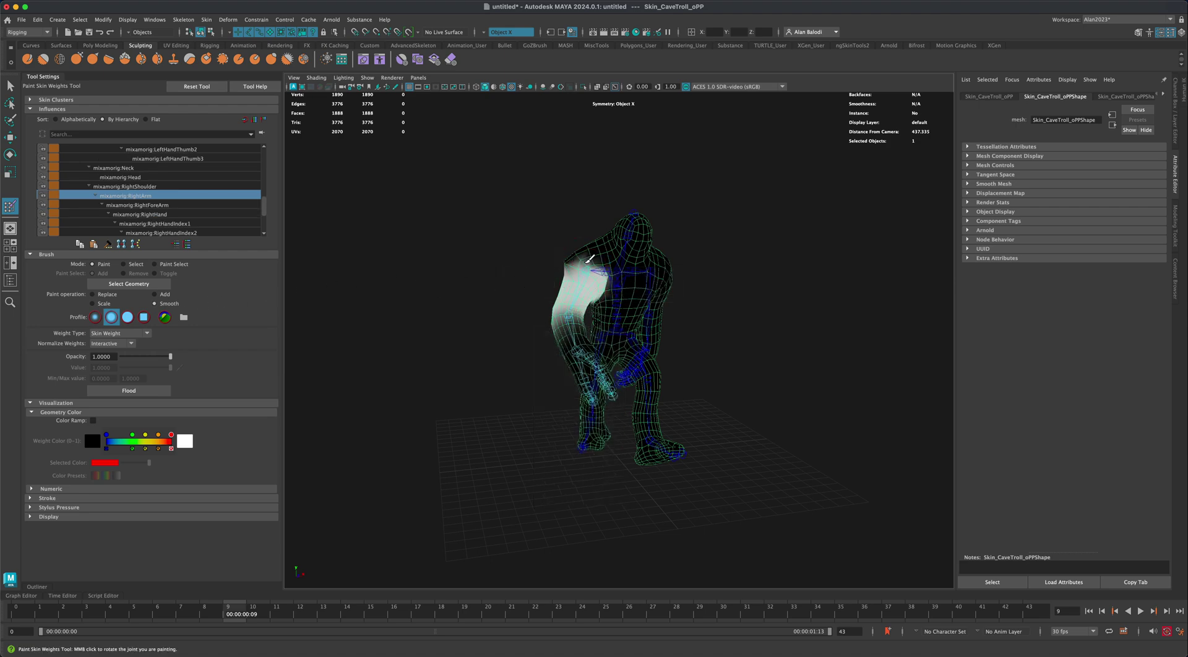
pyautogui.keyDown('alt'); pyautogui.moveTo(595, 268); pyautogui.dragTo(379, 246); pyautogui.keyUp('alt')
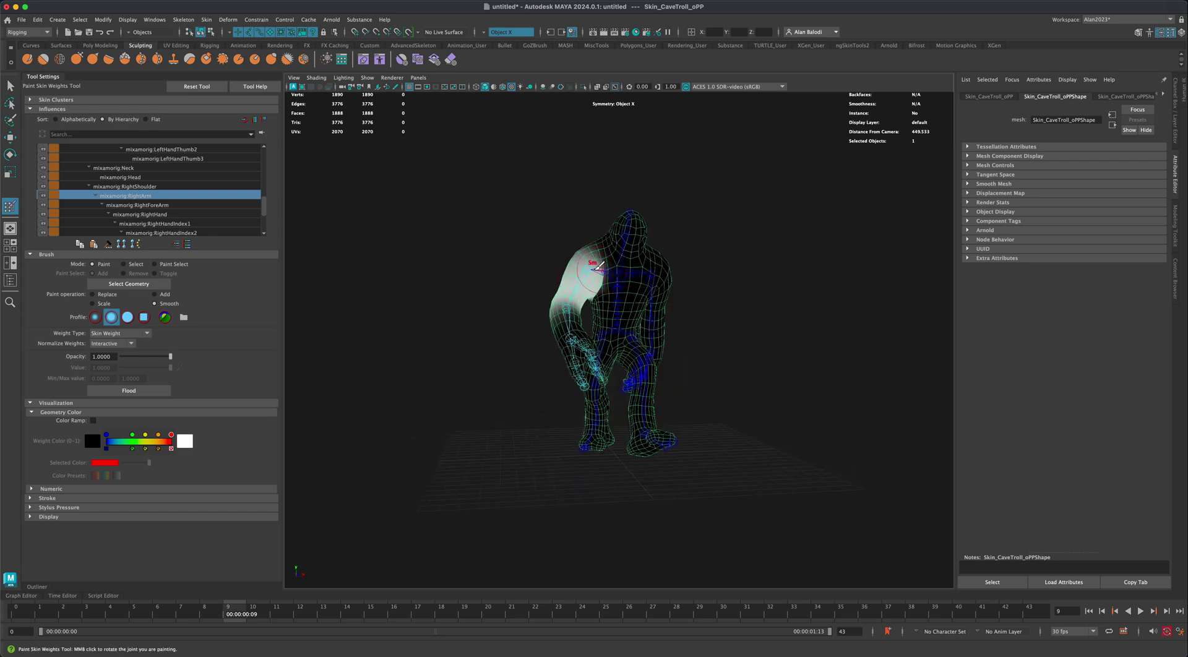
pyautogui.keyDown('alt'); pyautogui.moveTo(598, 267); pyautogui.dragTo(621, 267); pyautogui.keyUp('alt')
pyautogui.click(10, 86)
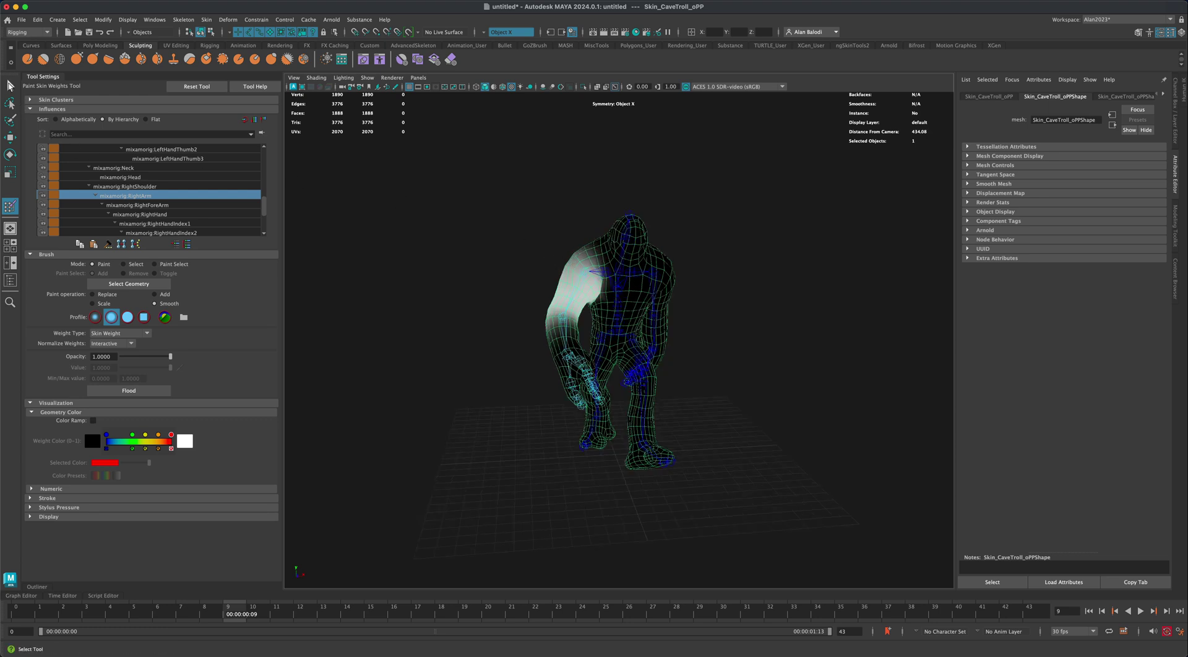
# - Deselect, play the walk cycle, stop at frame 28, and select the mixamorig:Hips root joint
pyautogui.click(428, 337)
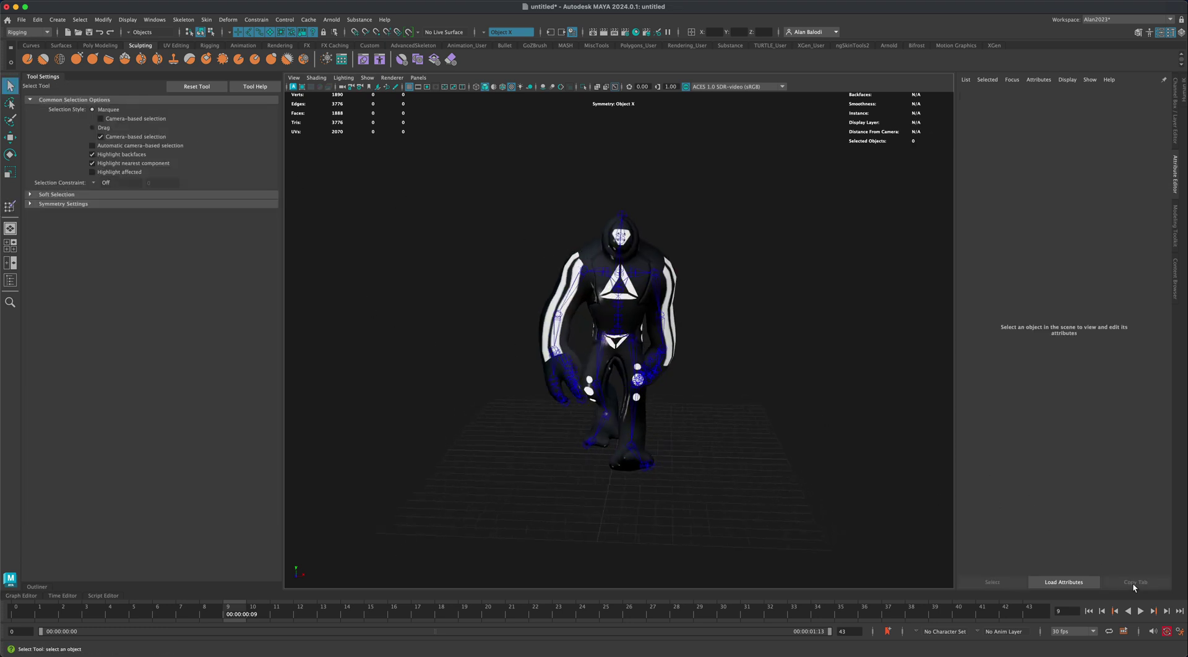
pyautogui.click(1140, 611)
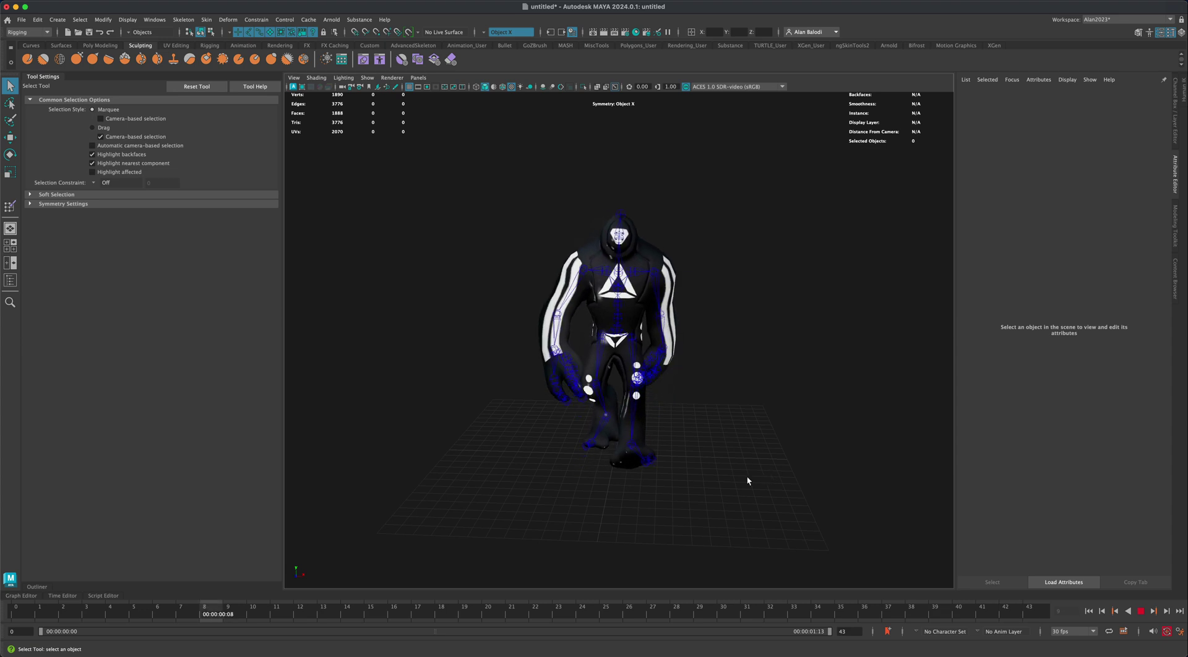
pyautogui.keyDown('alt'); pyautogui.moveTo(468, 487); pyautogui.dragTo(669, 490); pyautogui.keyUp('alt')
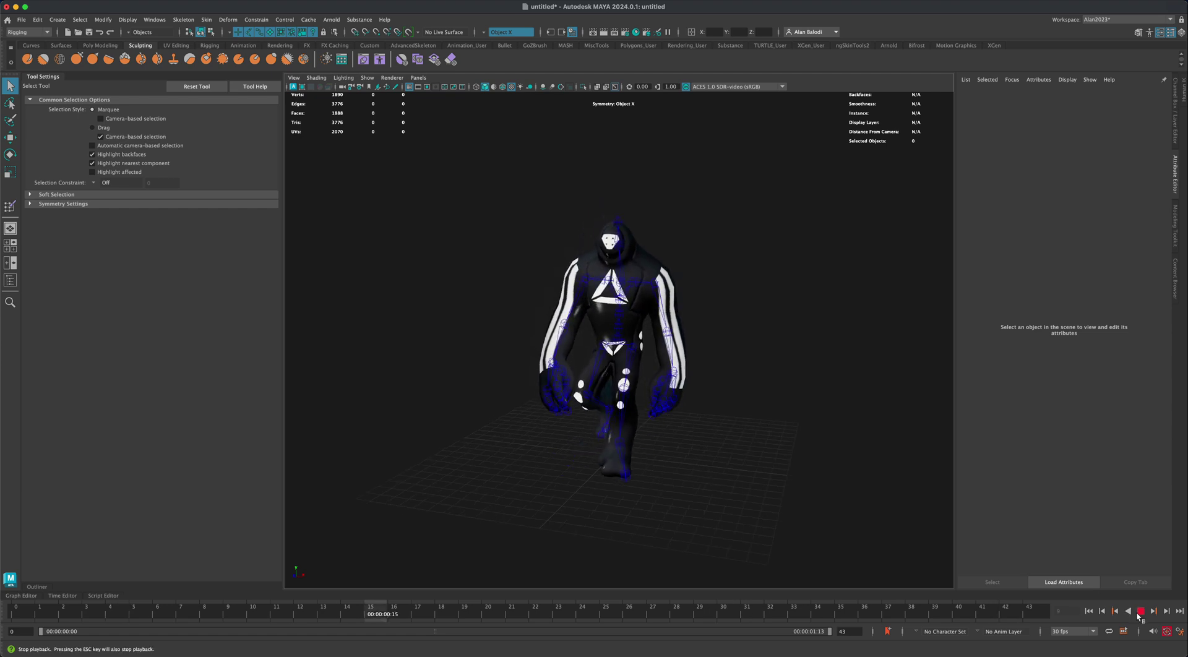
pyautogui.press('Escape')
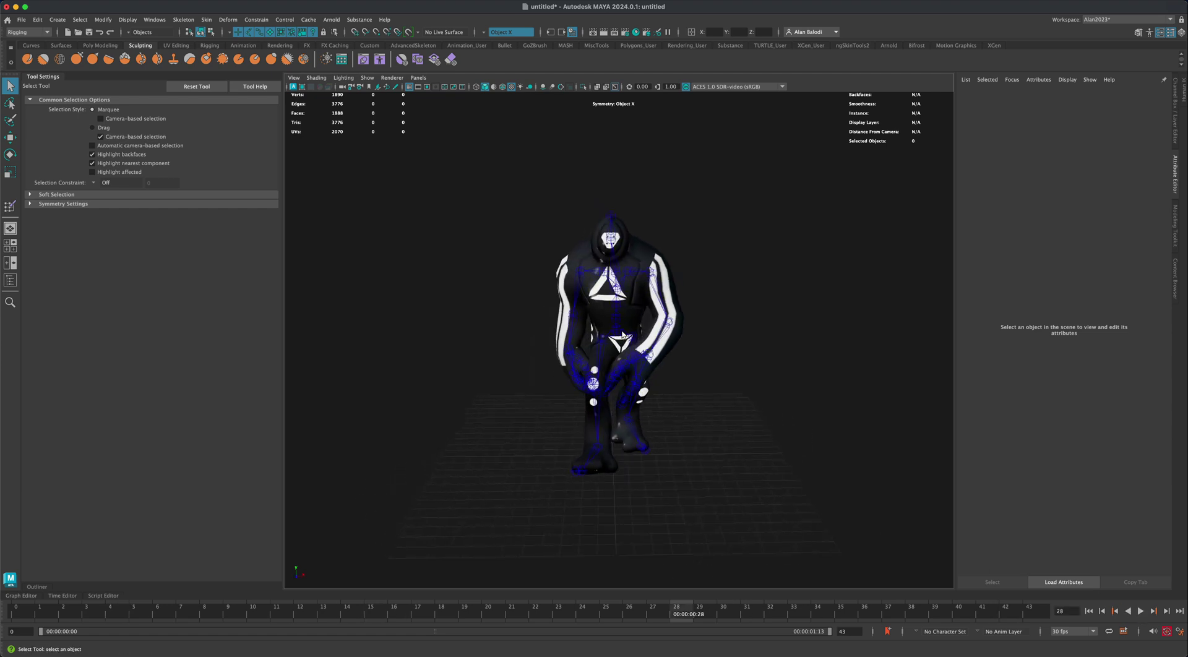
pyautogui.click(618, 334)
pyautogui.keyDown('alt'); pyautogui.moveTo(522, 388); pyautogui.dragTo(284, 465); pyautogui.keyUp('alt')
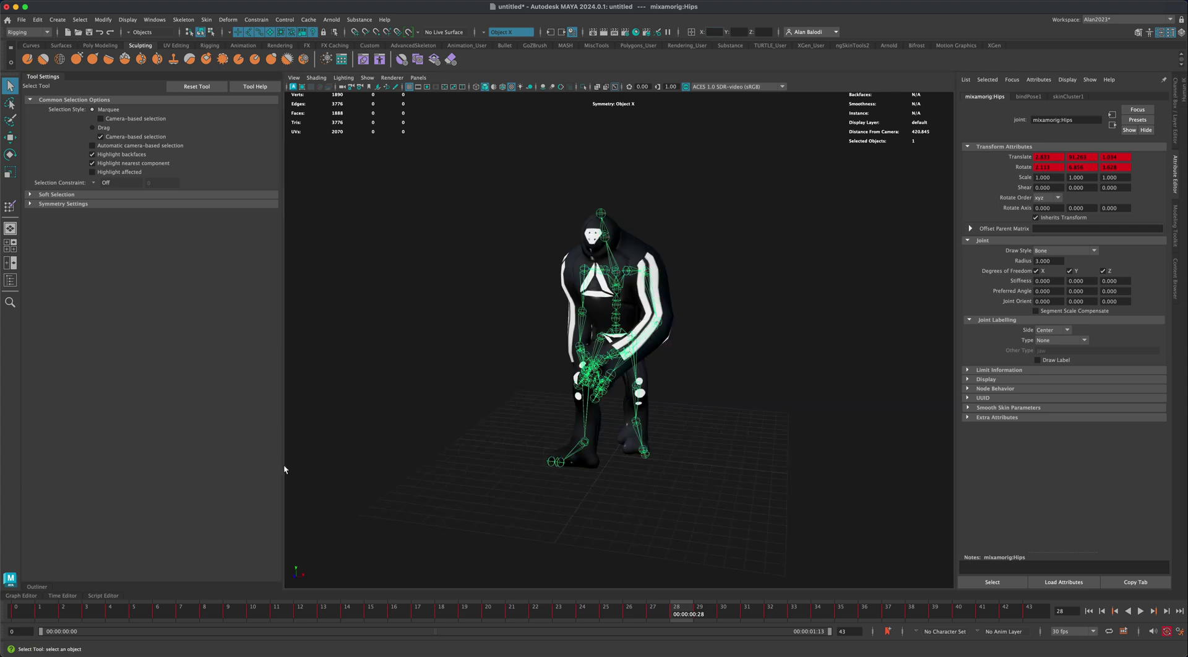
# - Open the Script Editor and select the four lines of the JointsCounter.mel script
pyautogui.click(103, 595)
pyautogui.moveTo(181, 472); pyautogui.dragTo(1, 445)
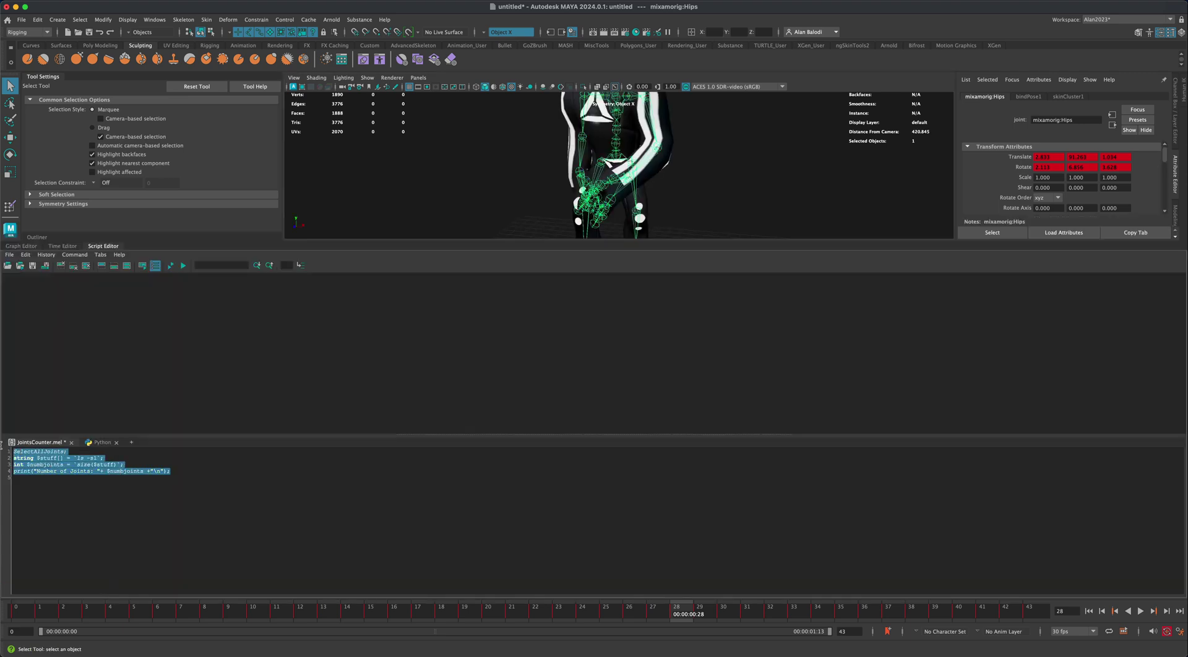
pyautogui.click(177, 471)
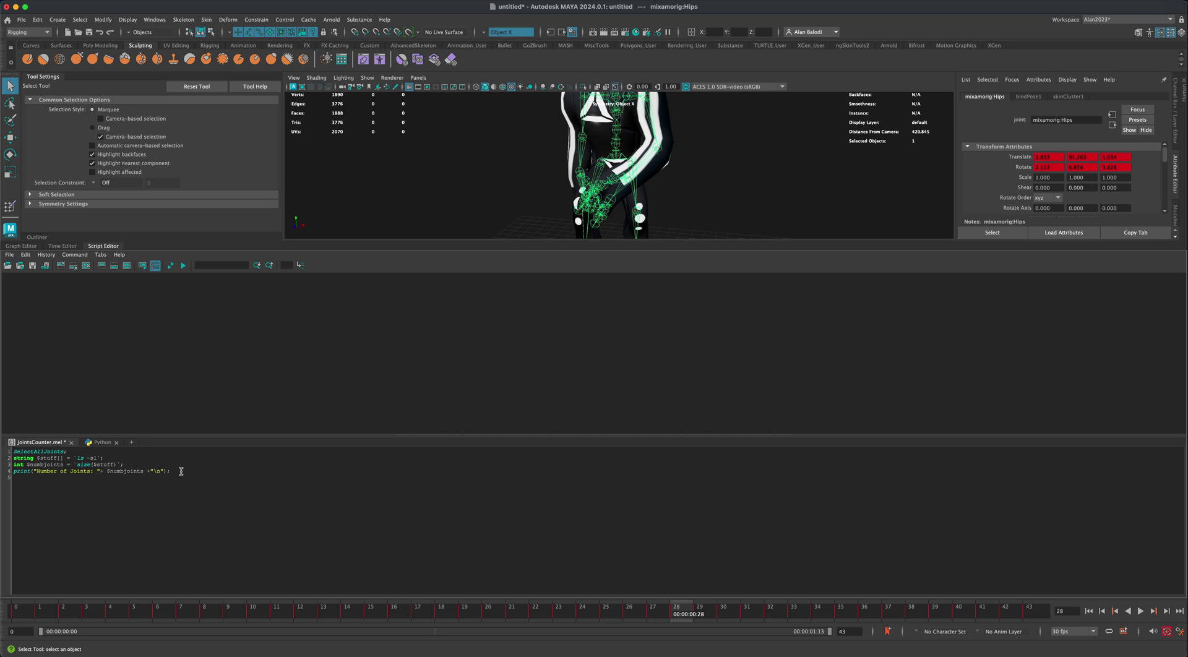
pyautogui.moveTo(180, 472); pyautogui.dragTo(1, 448)
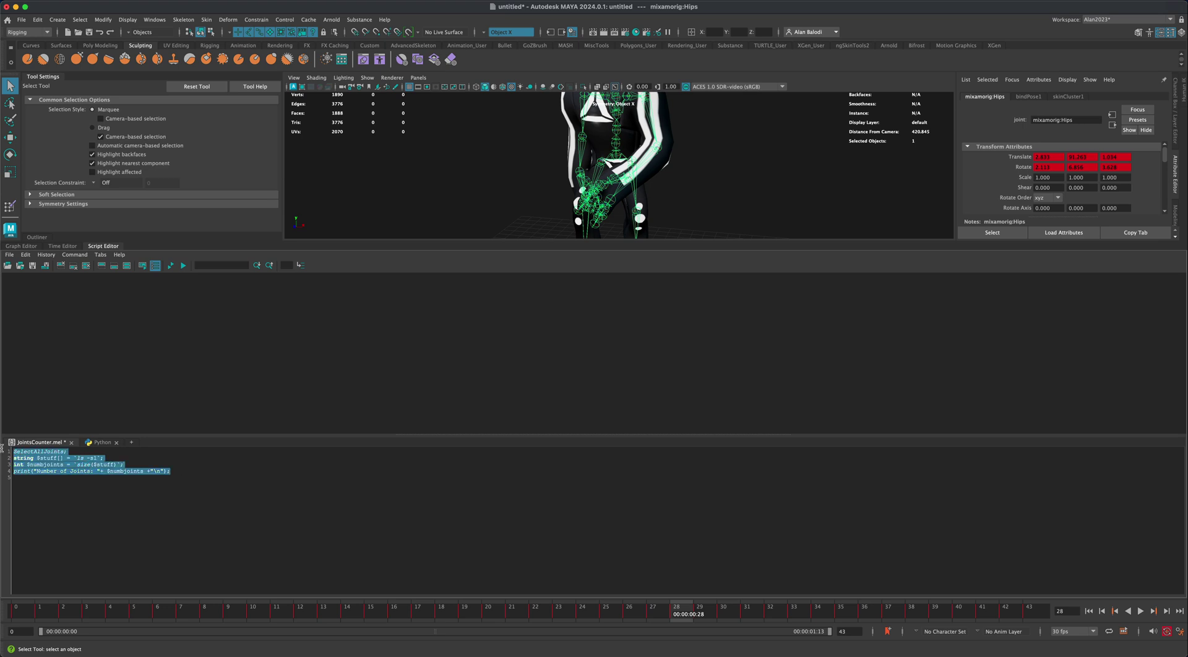
pyautogui.click(182, 471)
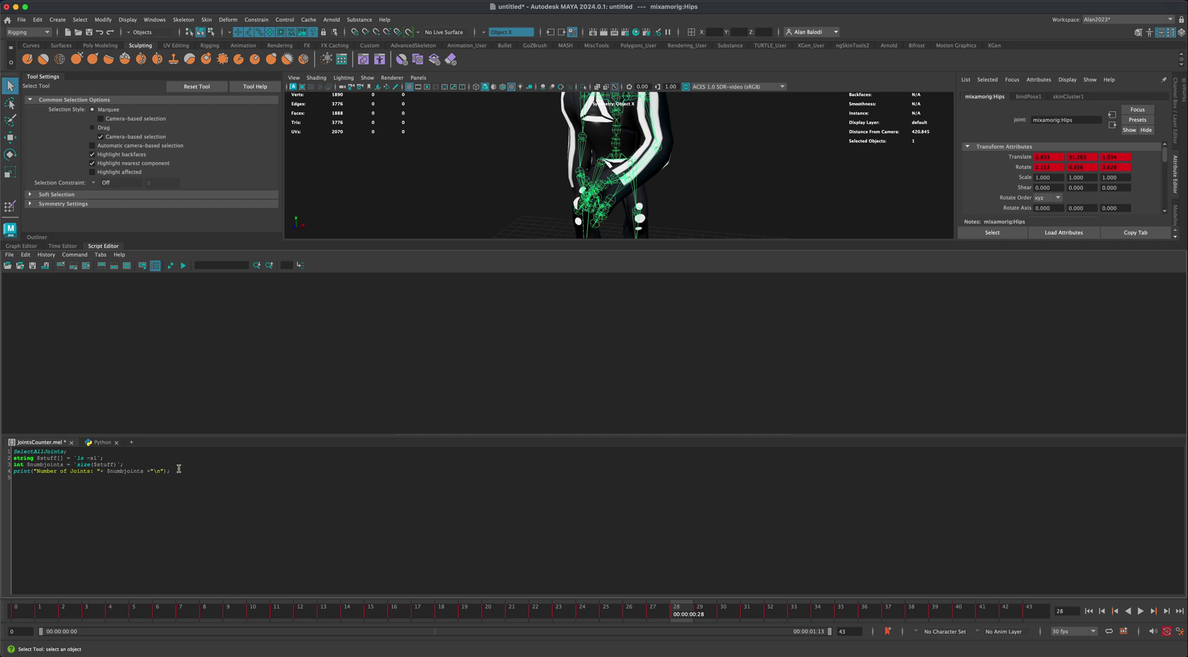
# - Run the script and check the output line 'Number of Joints: 49'
pyautogui.click(183, 267)
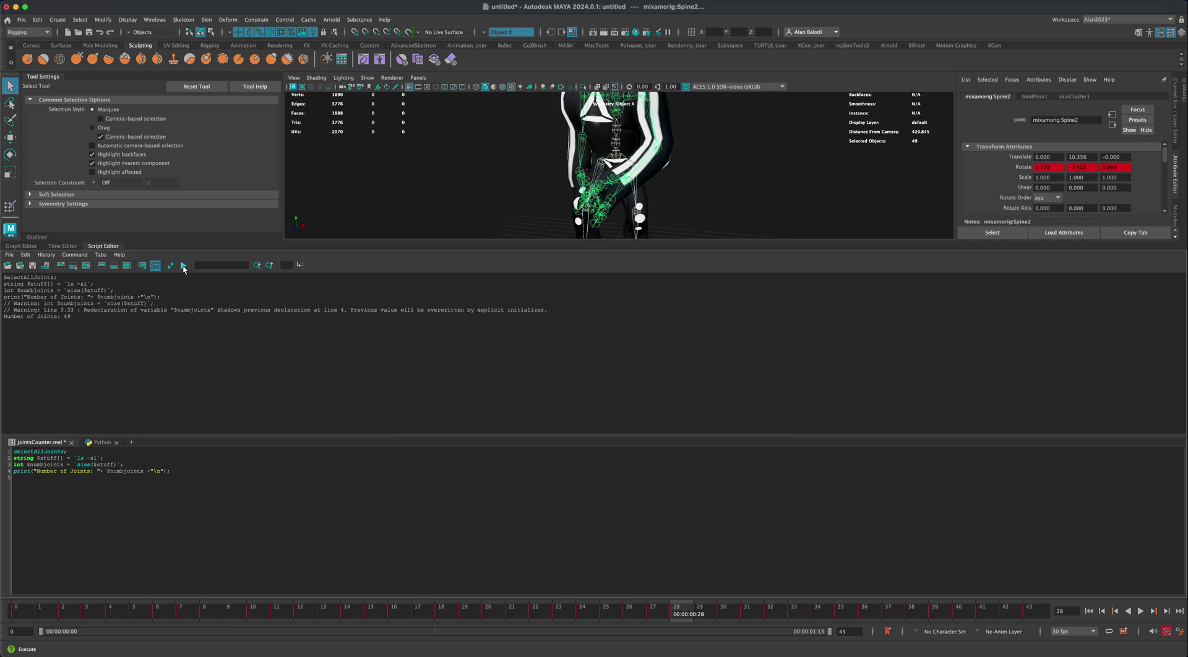
pyautogui.moveTo(75, 316); pyautogui.dragTo(38, 317)
pyautogui.click(63, 317)
# - Collapse the Script Editor and select the mixamorig:Hips joint at the character's pelvis
pyautogui.click(109, 247)
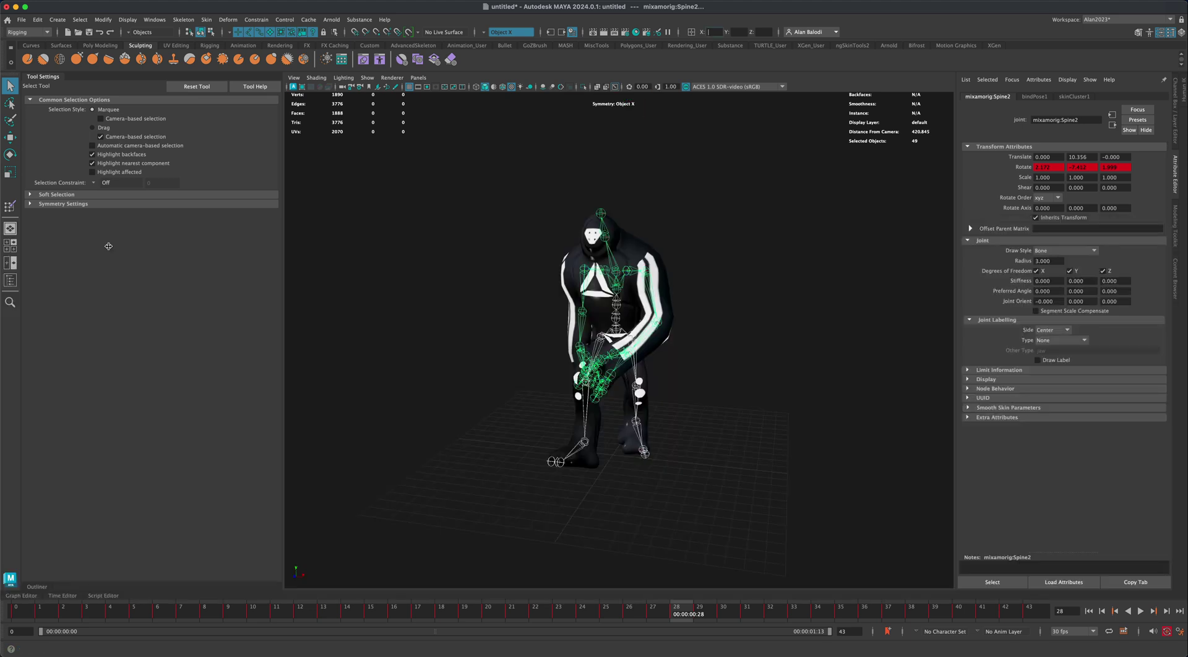
pyautogui.keyDown('alt'); pyautogui.moveTo(702, 349); pyautogui.dragTo(613, 334); pyautogui.keyUp('alt')
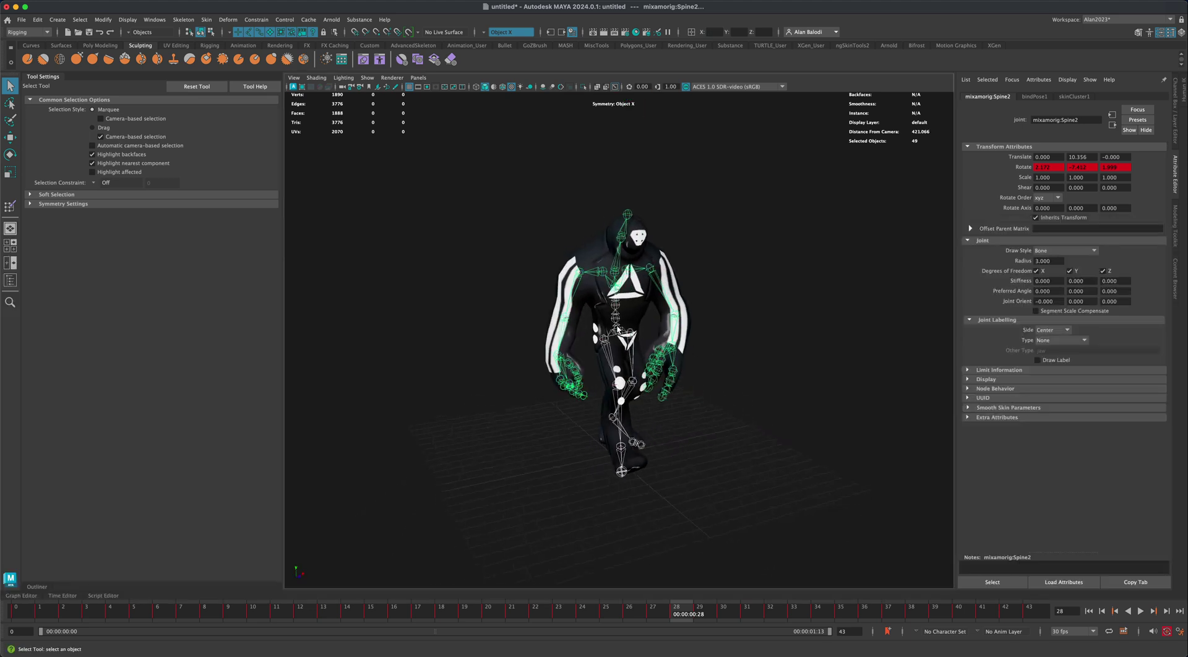
pyautogui.click(618, 329)
pyautogui.keyDown('alt'); pyautogui.moveTo(762, 379); pyautogui.dragTo(711, 410); pyautogui.keyUp('alt')
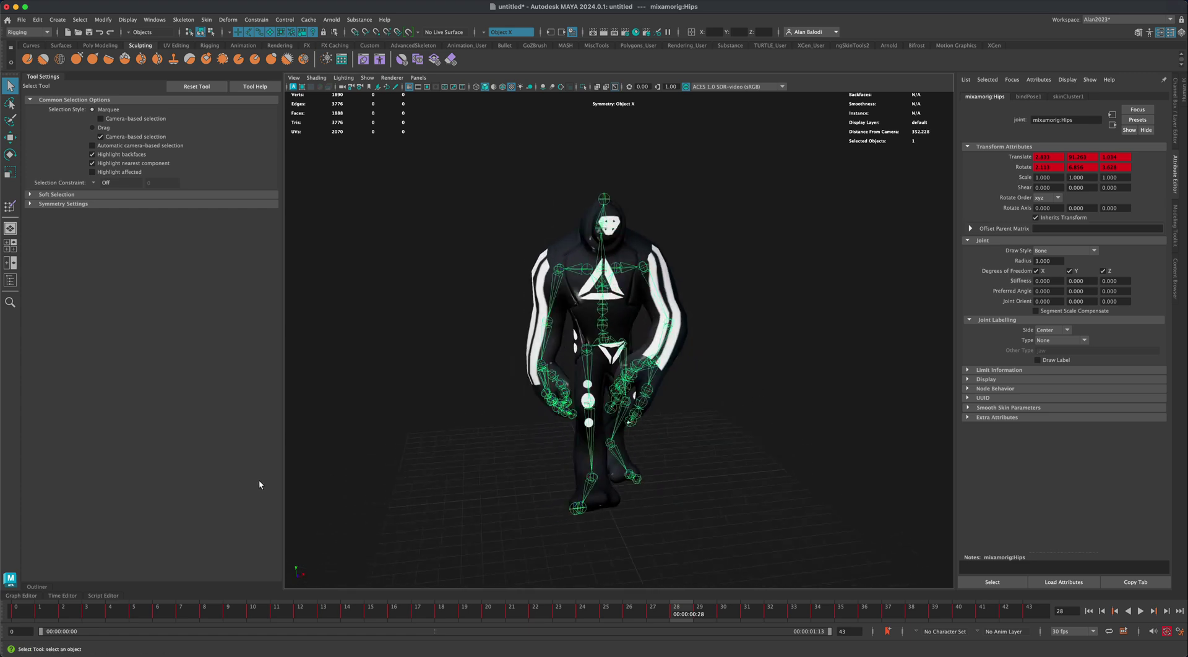
# - Save the four-line MEL joint-counting script from the Script Editor as a new shelf button
pyautogui.click(102, 596)
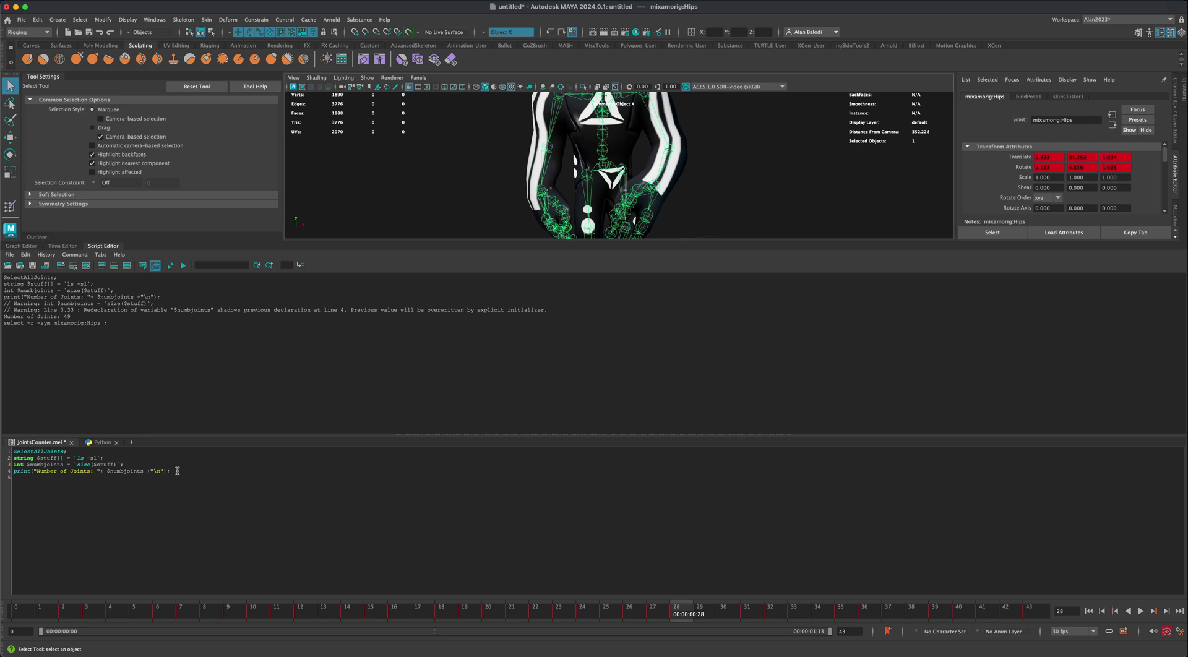
pyautogui.moveTo(177, 471); pyautogui.dragTo(2, 450)
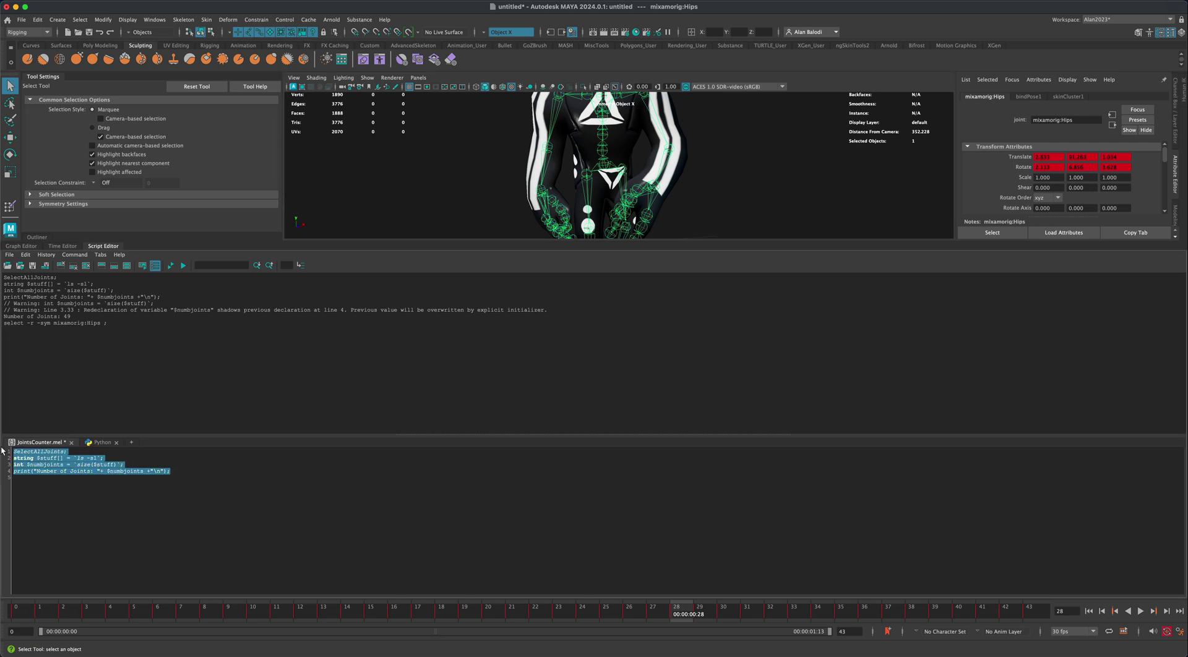
pyautogui.click(184, 465)
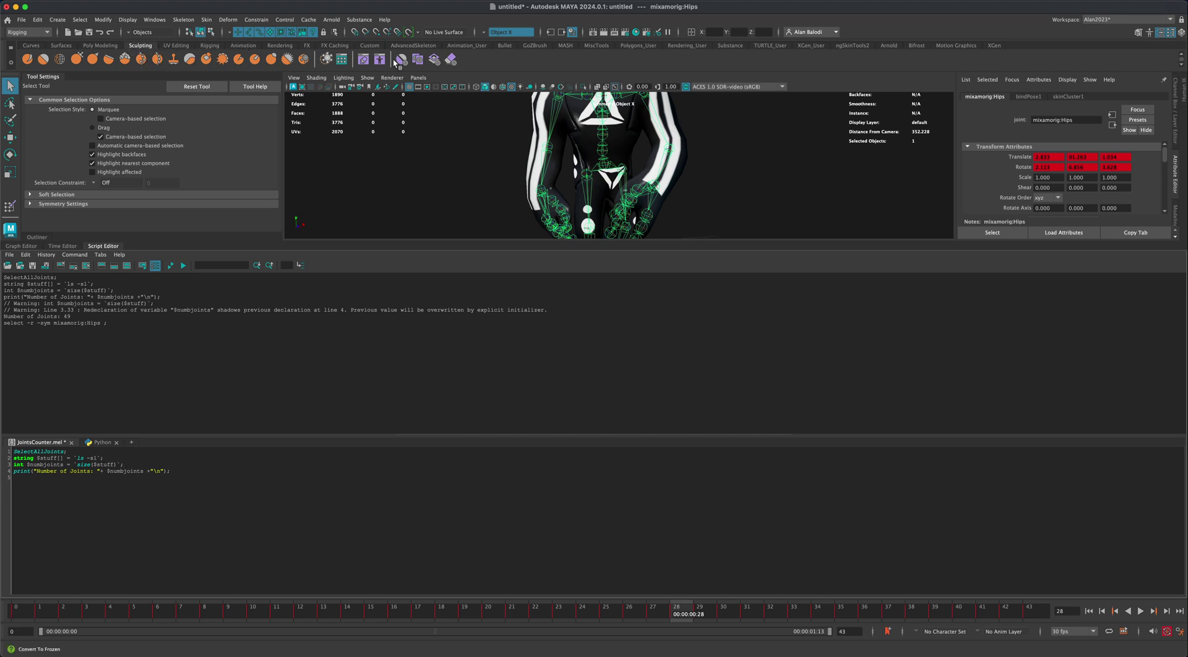
pyautogui.moveTo(181, 471); pyautogui.dragTo(3, 441)
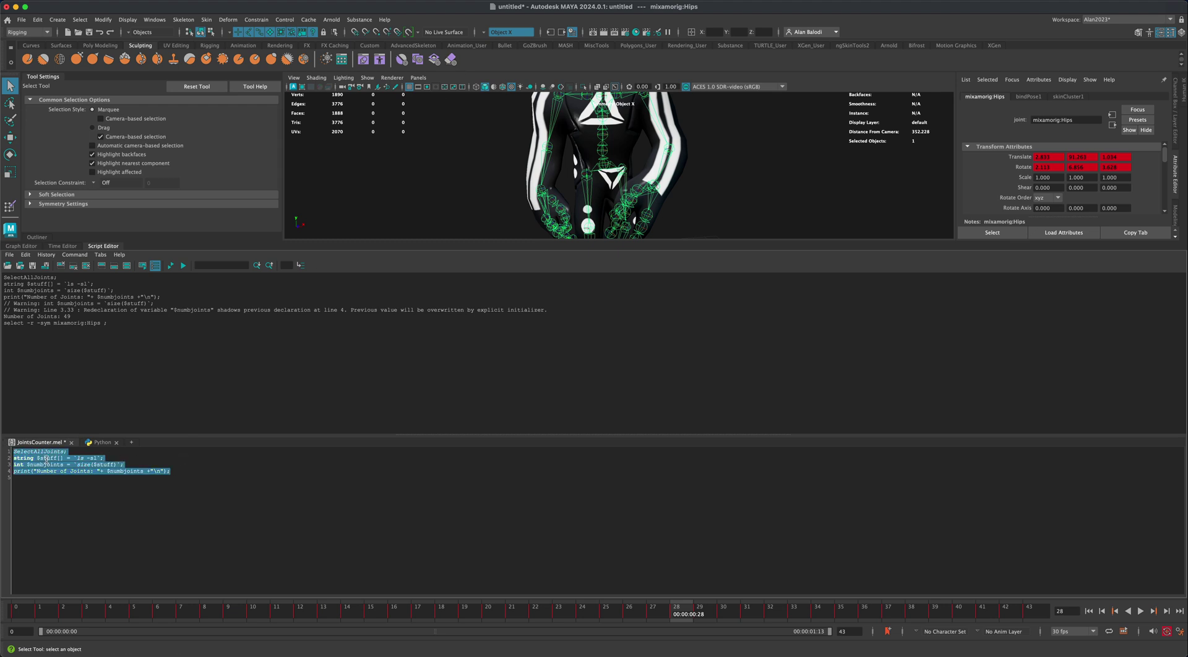
pyautogui.moveTo(47, 461); pyautogui.dragTo(477, 60)
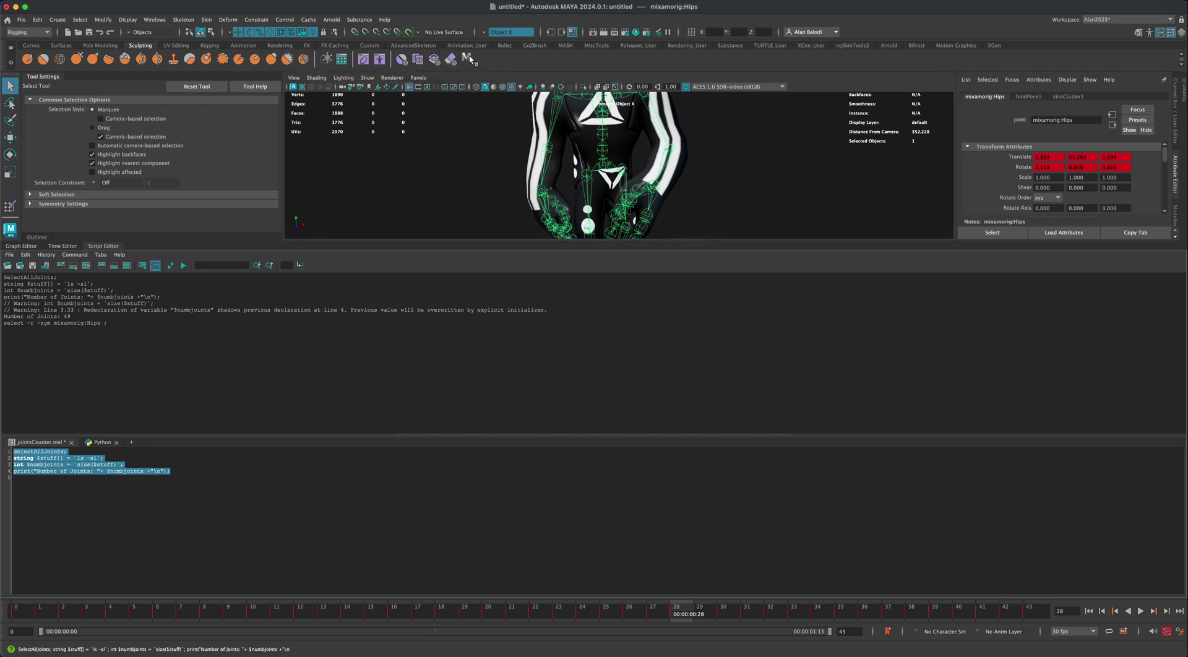
# - Run the new shelf button to confirm 'Number of Joints: 49', then close the Script Editor
pyautogui.click(467, 58)
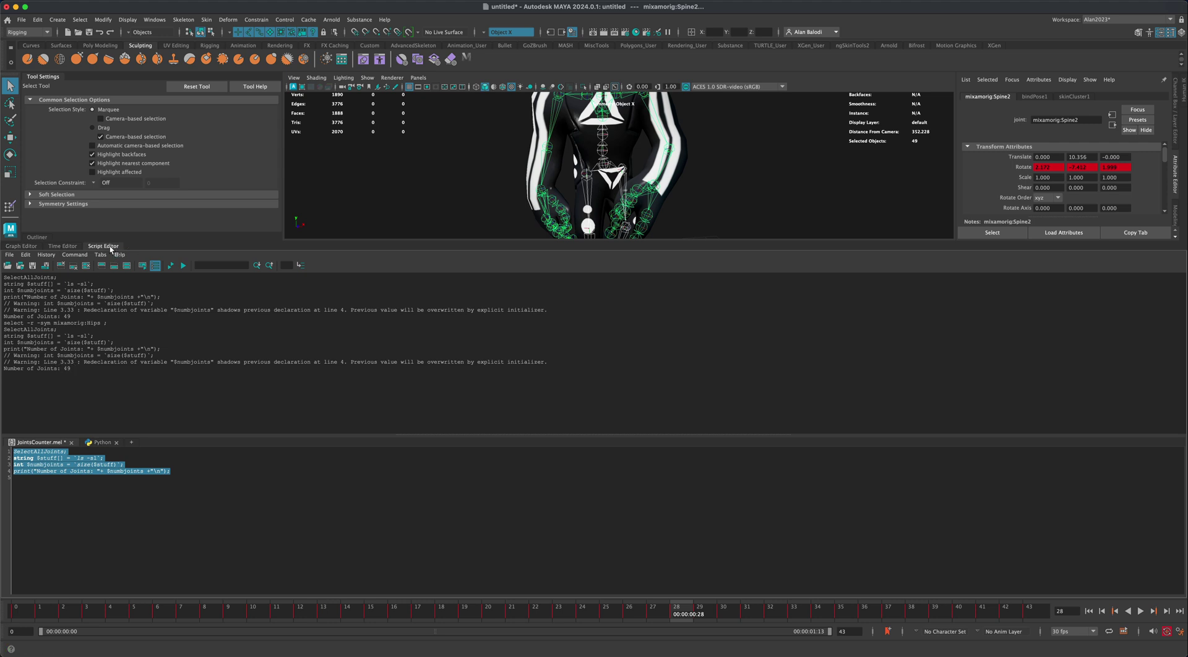
pyautogui.click(184, 473)
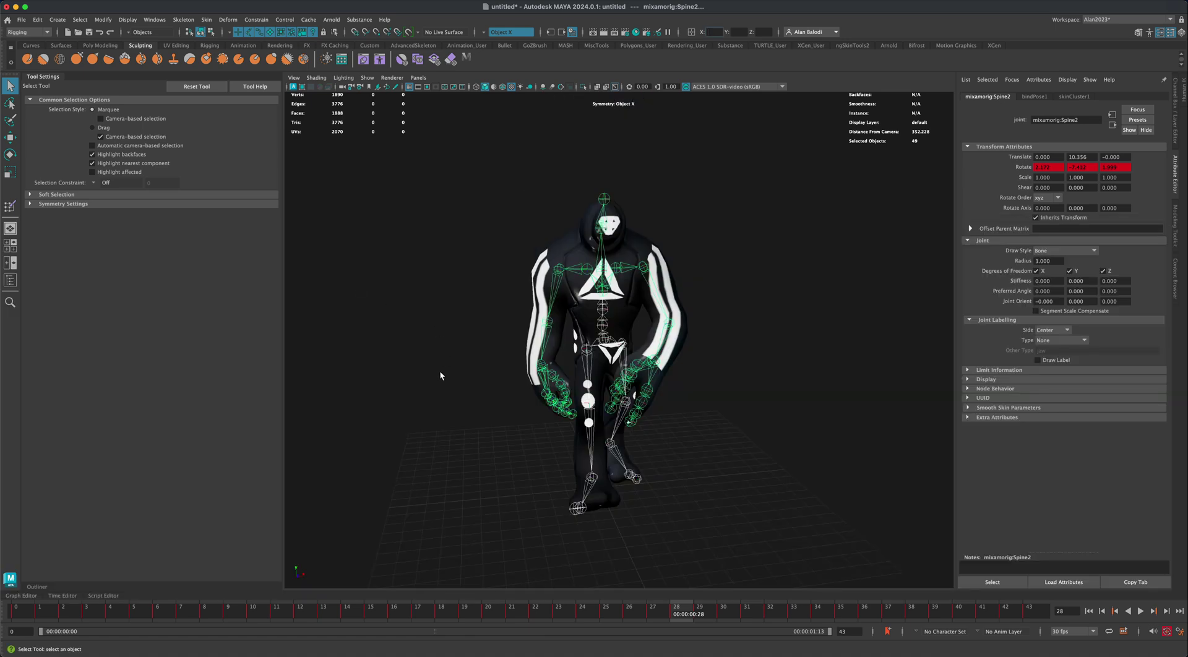
pyautogui.click(451, 382)
pyautogui.keyDown('alt'); pyautogui.moveTo(462, 394); pyautogui.dragTo(522, 424); pyautogui.keyUp('alt')
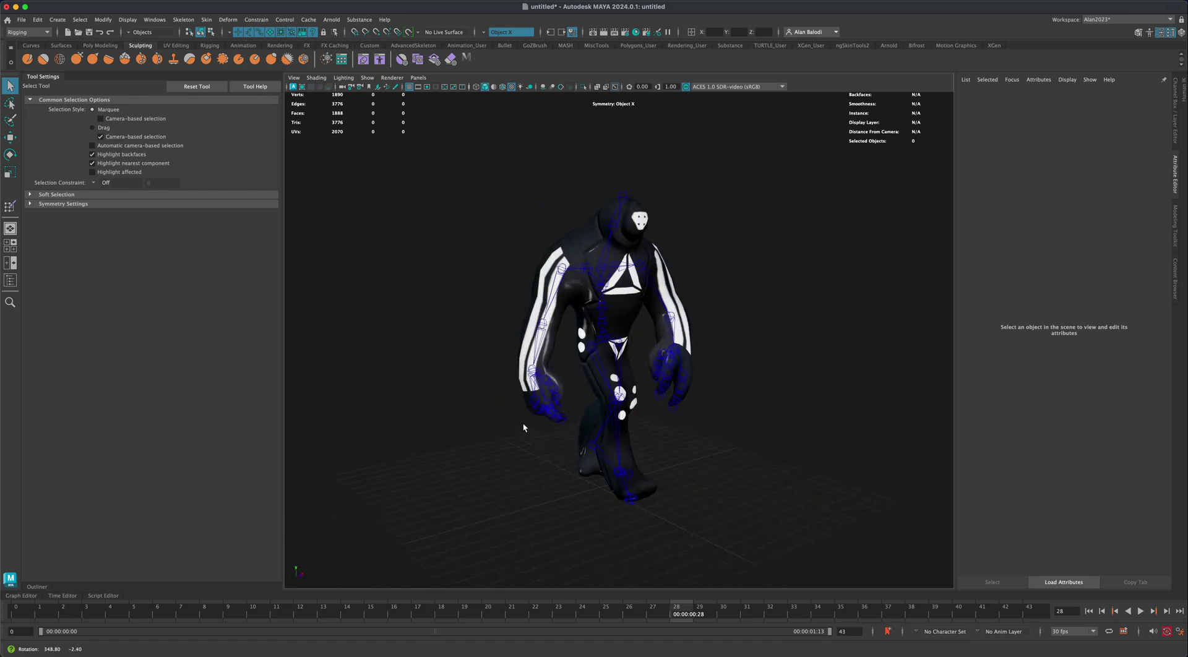